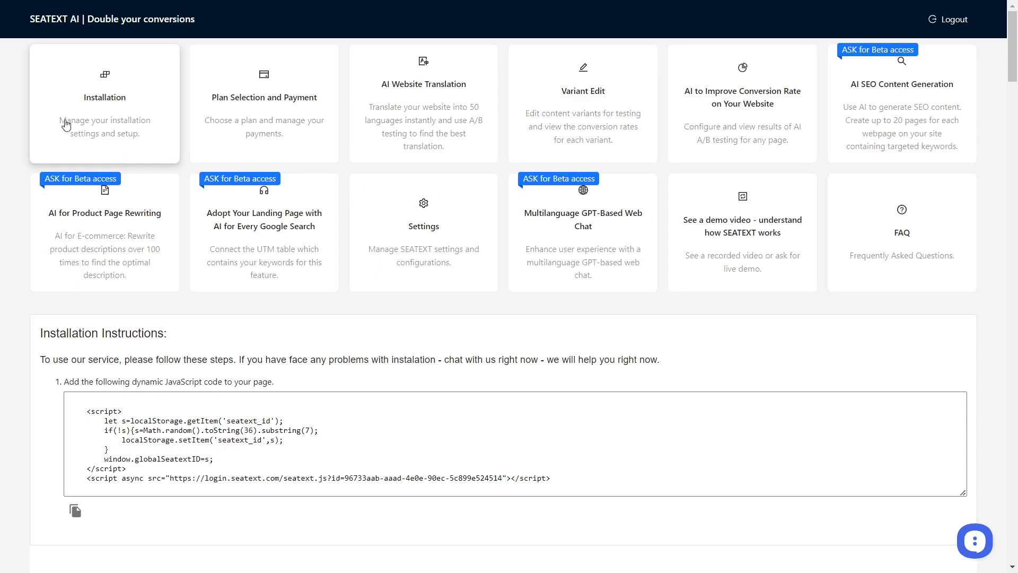
Copy the dynamic JavaScript code from the Installation Instructions.
{"action": "scroll", "coordinate": [233, 340], "scroll_direction": "down", "scroll_amount": 2}
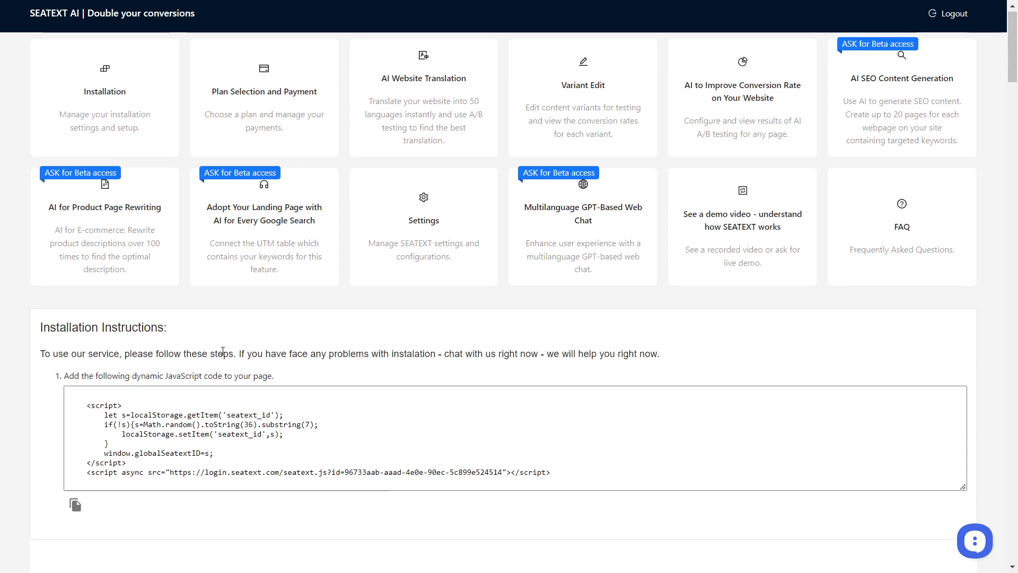
{"action": "scroll", "coordinate": [234, 330], "scroll_direction": "up", "scroll_amount": 2}
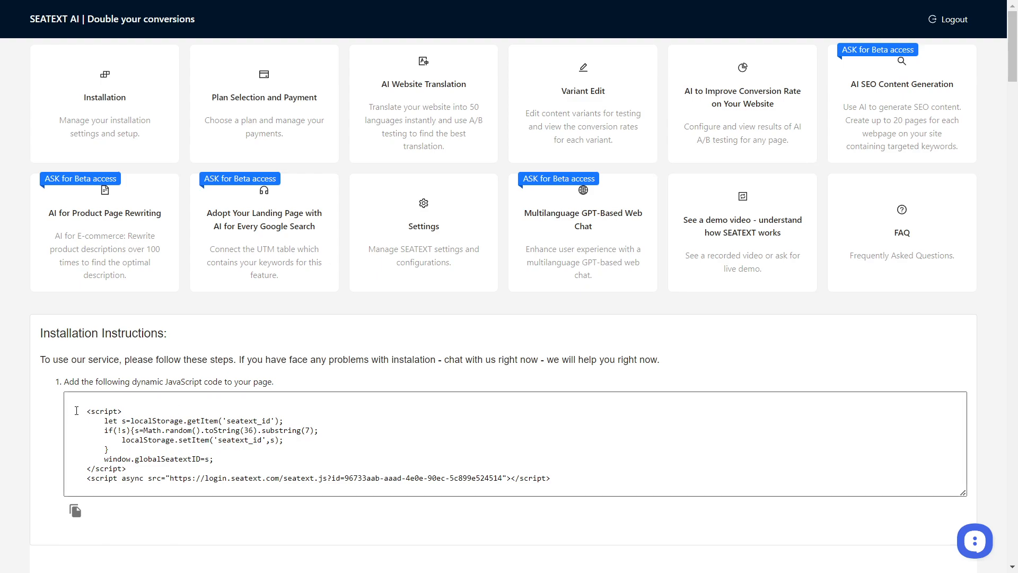
{"action": "left_click_drag", "start_coordinate": [76, 409], "coordinate": [591, 485]}
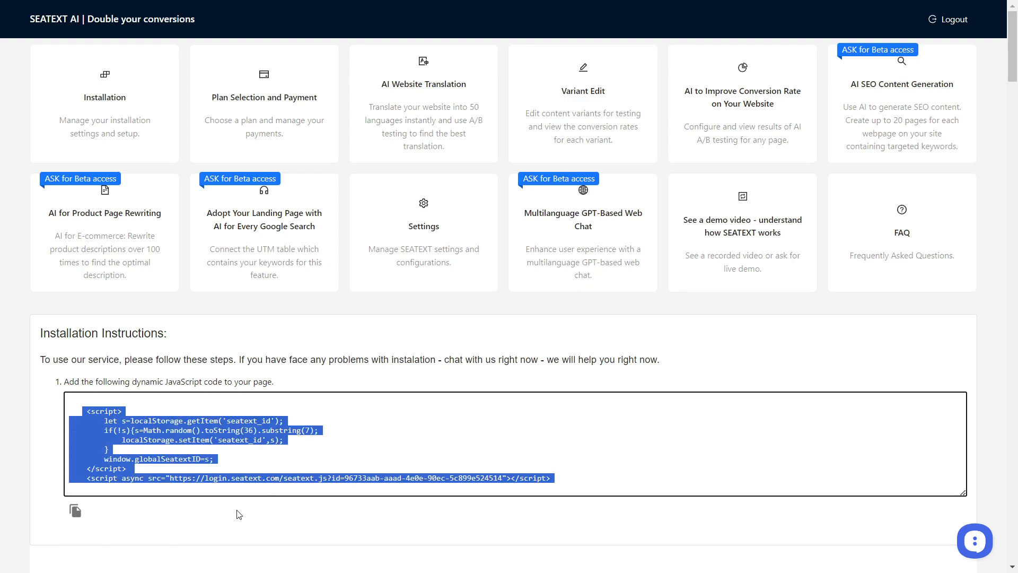
{"action": "left_click", "coordinate": [239, 515]}
{"action": "left_click", "coordinate": [75, 510]}
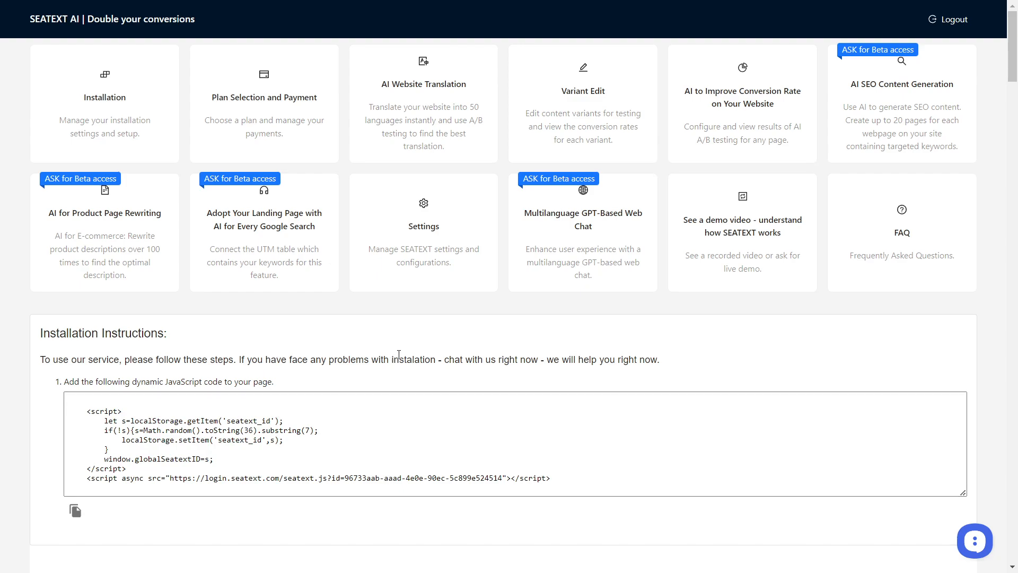
Open the WordPress integration guide from the platform selection below the installation code.
{"action": "scroll", "coordinate": [398, 354], "scroll_direction": "down", "scroll_amount": 2}
{"action": "scroll", "coordinate": [395, 411], "scroll_direction": "down", "scroll_amount": 1}
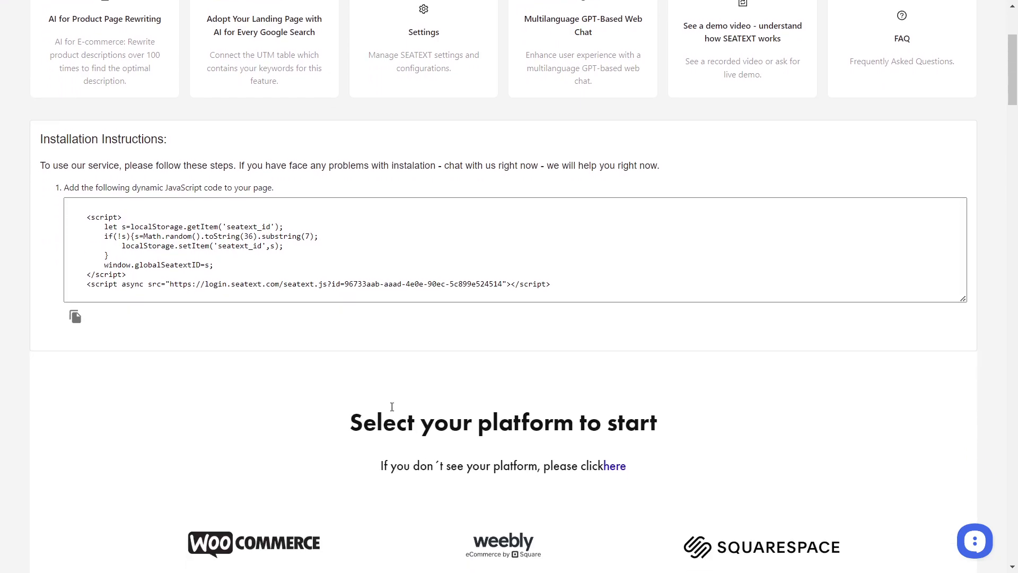
{"action": "scroll", "coordinate": [389, 392], "scroll_direction": "down", "scroll_amount": 5}
{"action": "left_click", "coordinate": [505, 325]}
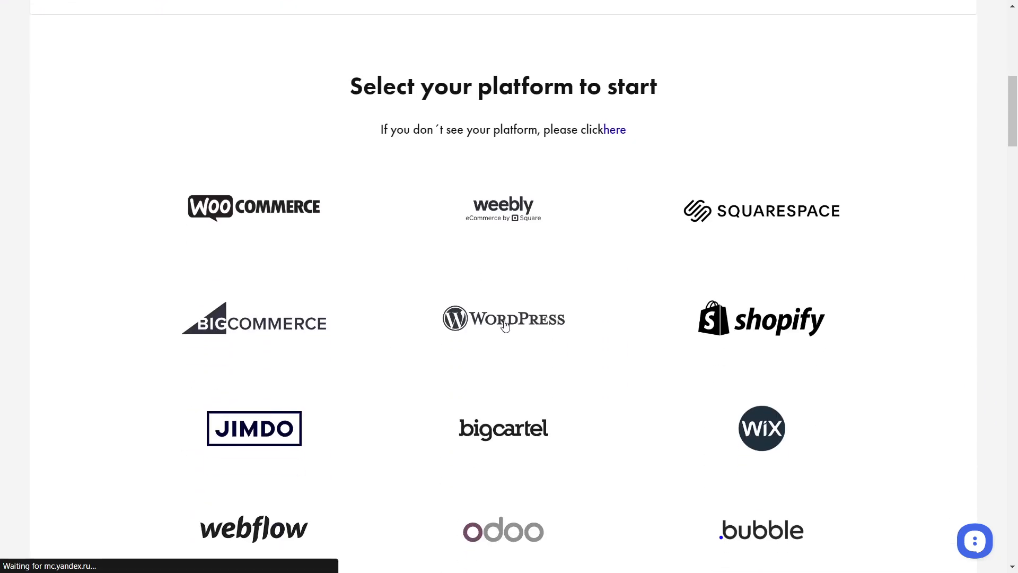
Read through the WordPress guide's steps for copying the Seatext code, pasting it into footer.php and updating the file.
{"action": "scroll", "coordinate": [472, 284], "scroll_direction": "down", "scroll_amount": 3}
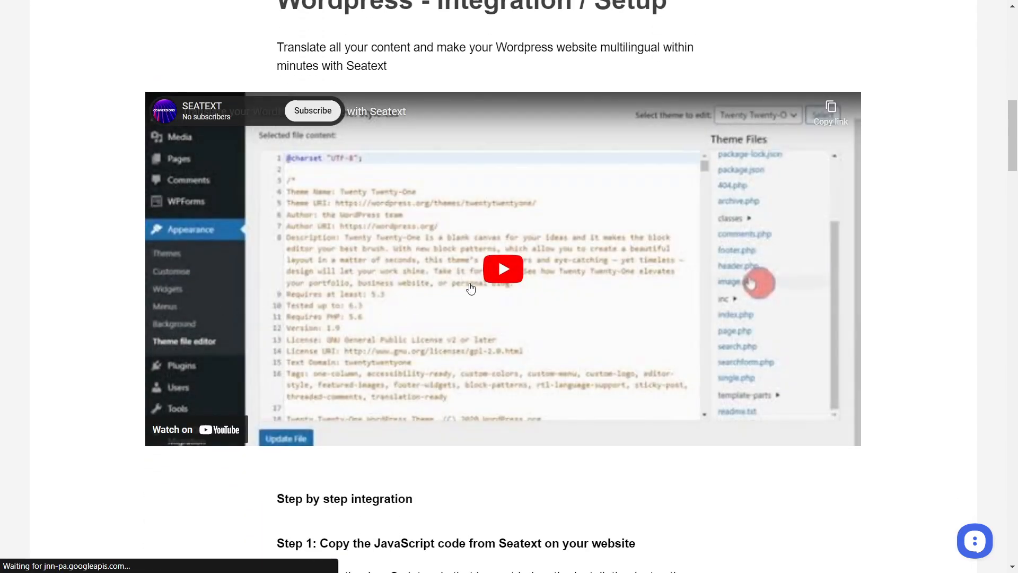
{"action": "scroll", "coordinate": [488, 280], "scroll_direction": "down", "scroll_amount": 8}
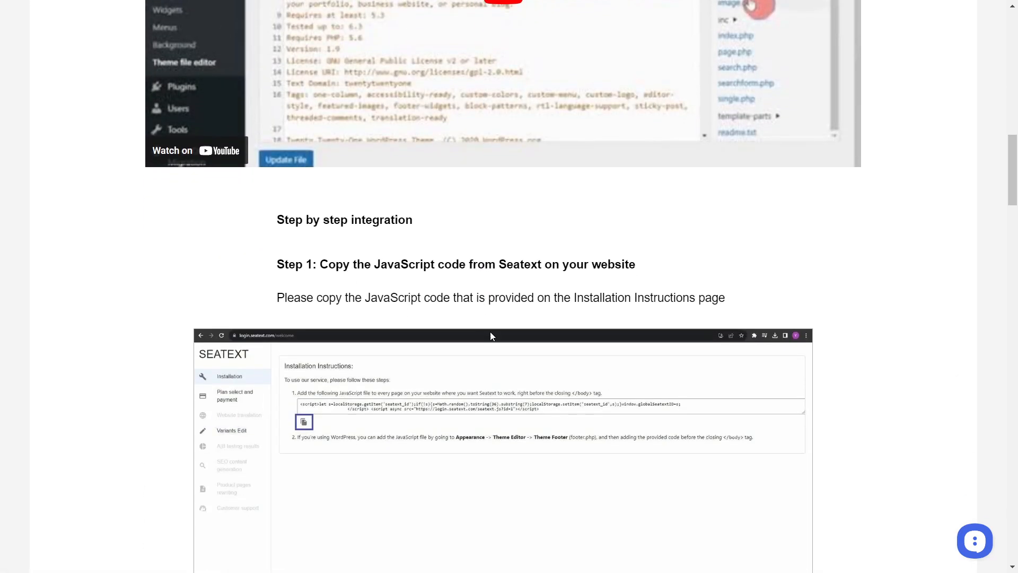
{"action": "scroll", "coordinate": [491, 223], "scroll_direction": "down", "scroll_amount": 12}
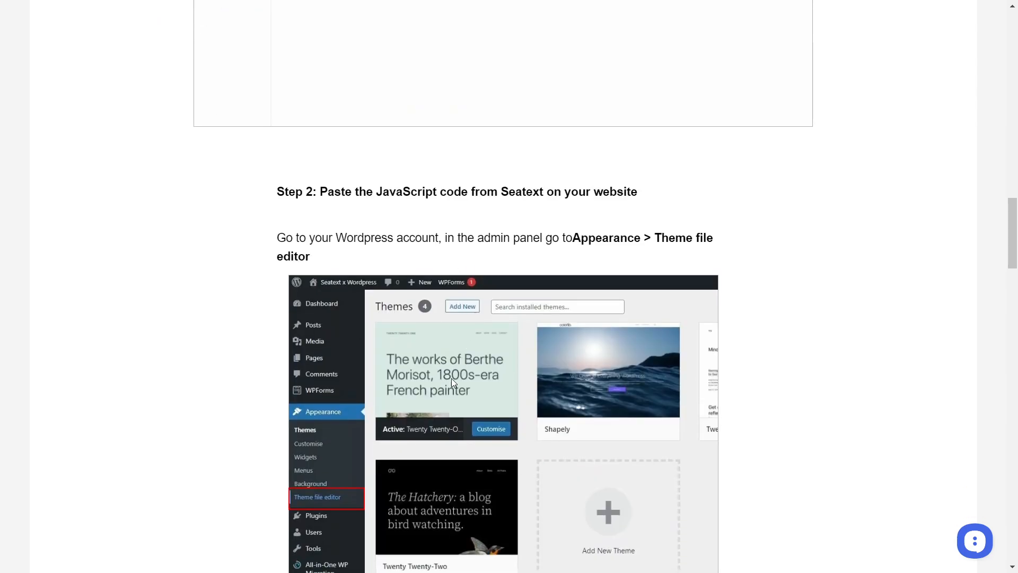
{"action": "scroll", "coordinate": [472, 353], "scroll_direction": "down", "scroll_amount": 7}
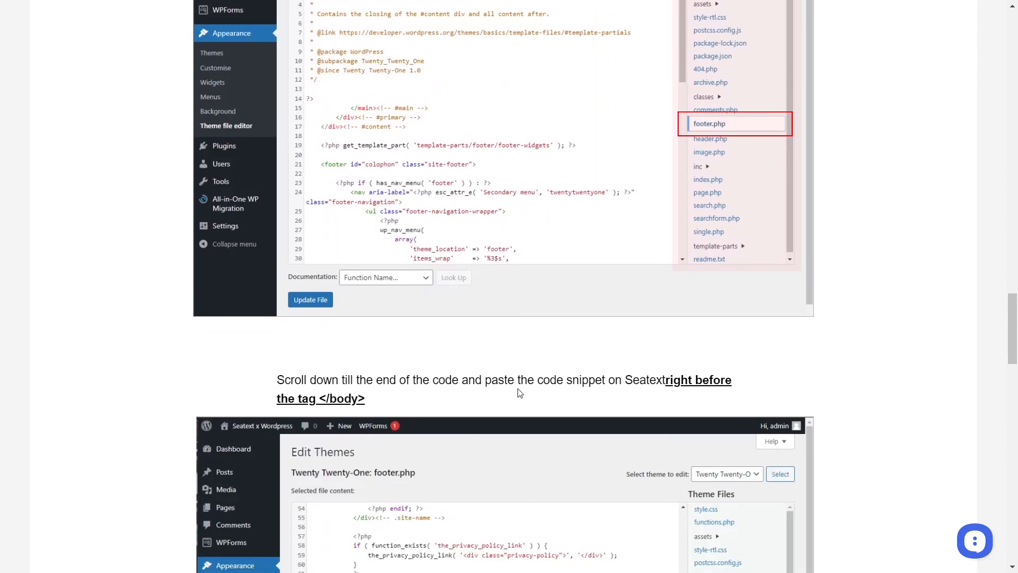
{"action": "scroll", "coordinate": [529, 324], "scroll_direction": "down", "scroll_amount": 7}
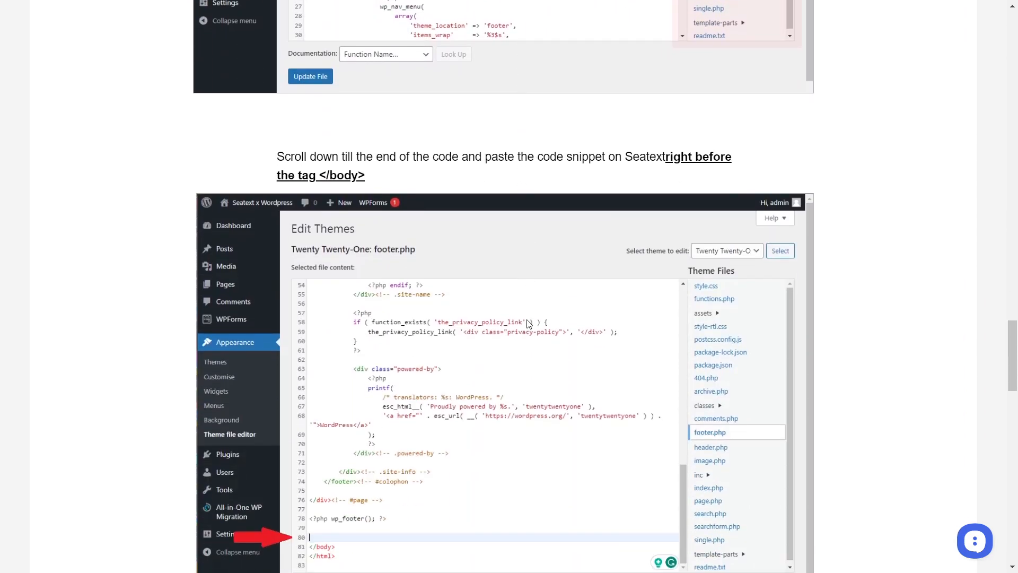
{"action": "scroll", "coordinate": [528, 324], "scroll_direction": "down", "scroll_amount": 8}
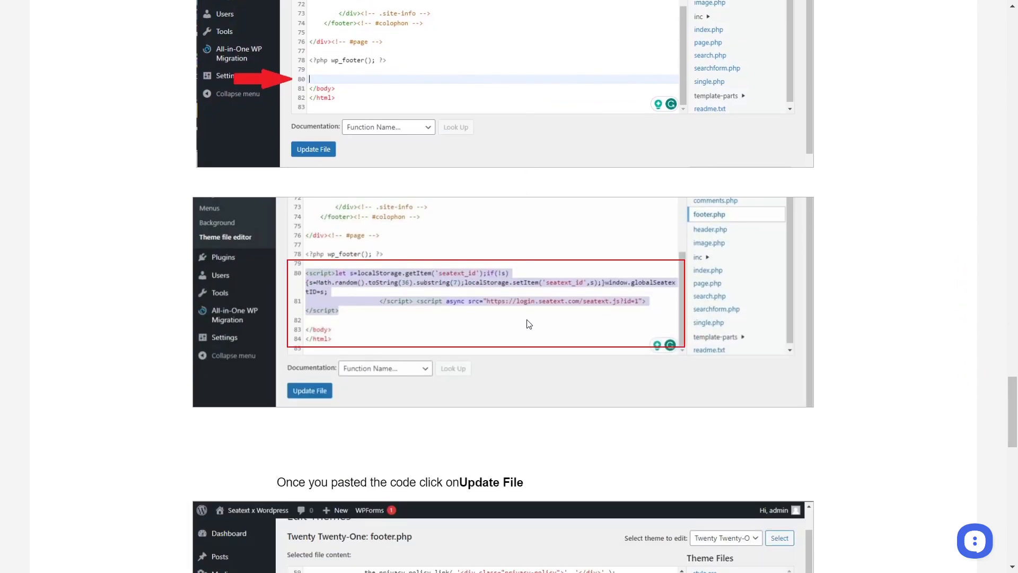
{"action": "scroll", "coordinate": [539, 341], "scroll_direction": "down", "scroll_amount": 12}
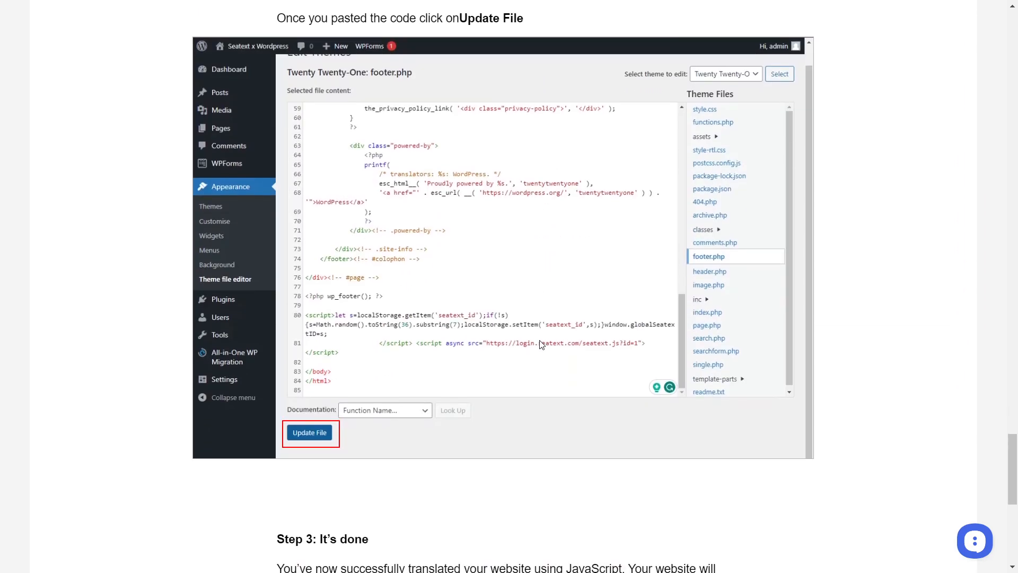
{"action": "scroll", "coordinate": [541, 344], "scroll_direction": "up", "scroll_amount": 20}
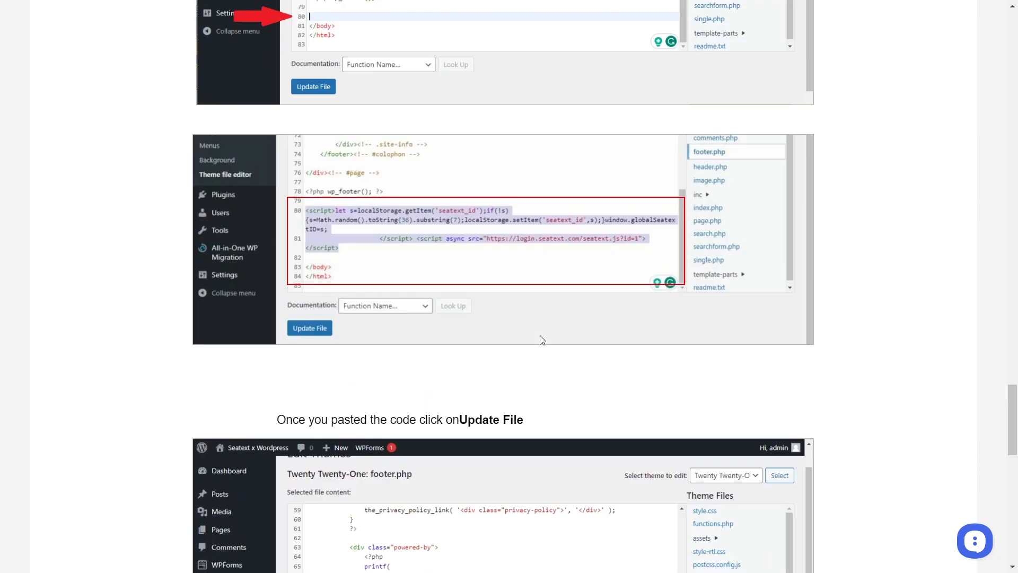
{"action": "scroll", "coordinate": [542, 337], "scroll_direction": "up", "scroll_amount": 18}
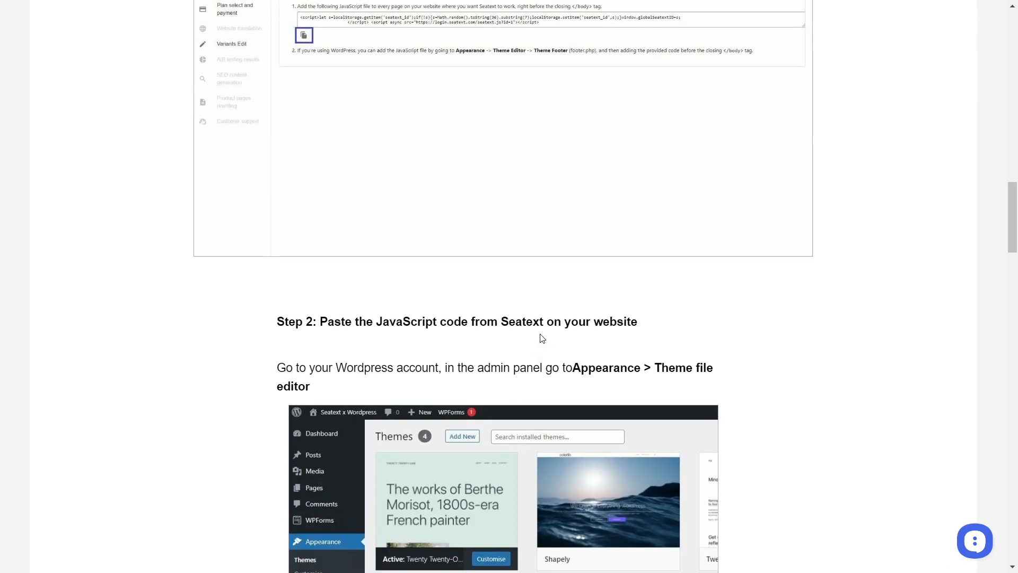
{"action": "scroll", "coordinate": [563, 368], "scroll_direction": "up", "scroll_amount": 13}
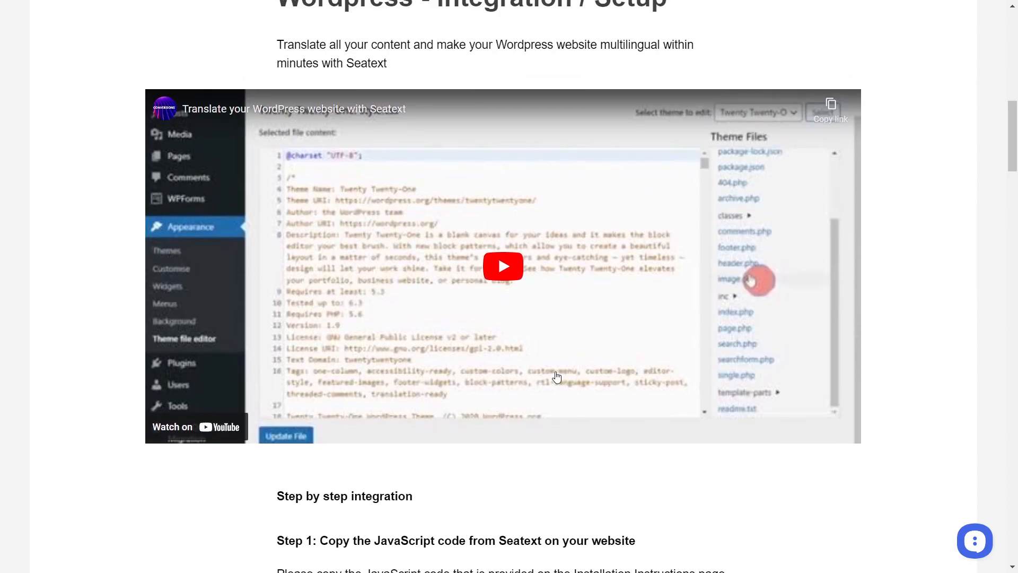
{"action": "scroll", "coordinate": [563, 392], "scroll_direction": "up", "scroll_amount": 8}
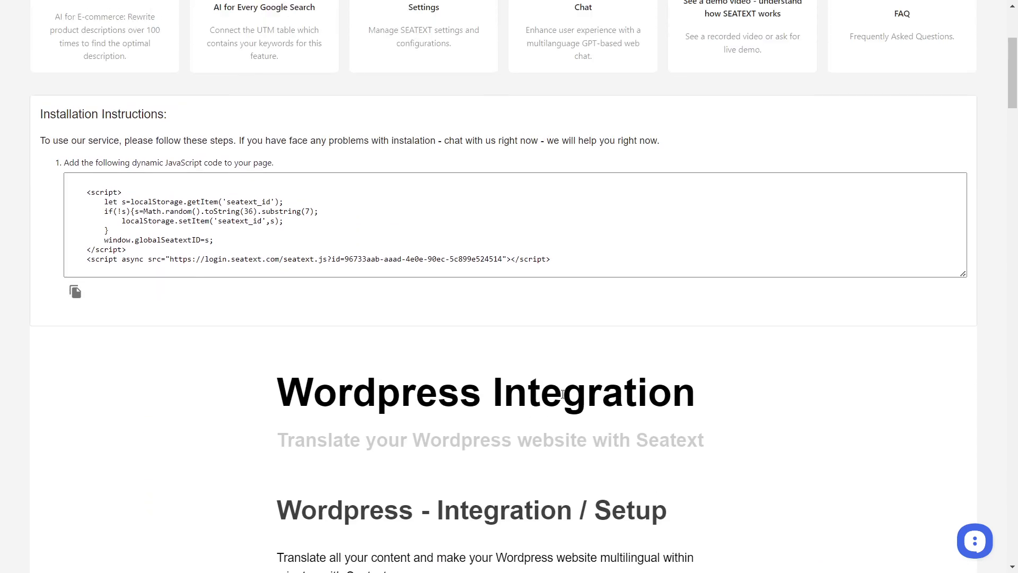
{"action": "scroll", "coordinate": [572, 437], "scroll_direction": "up", "scroll_amount": 4}
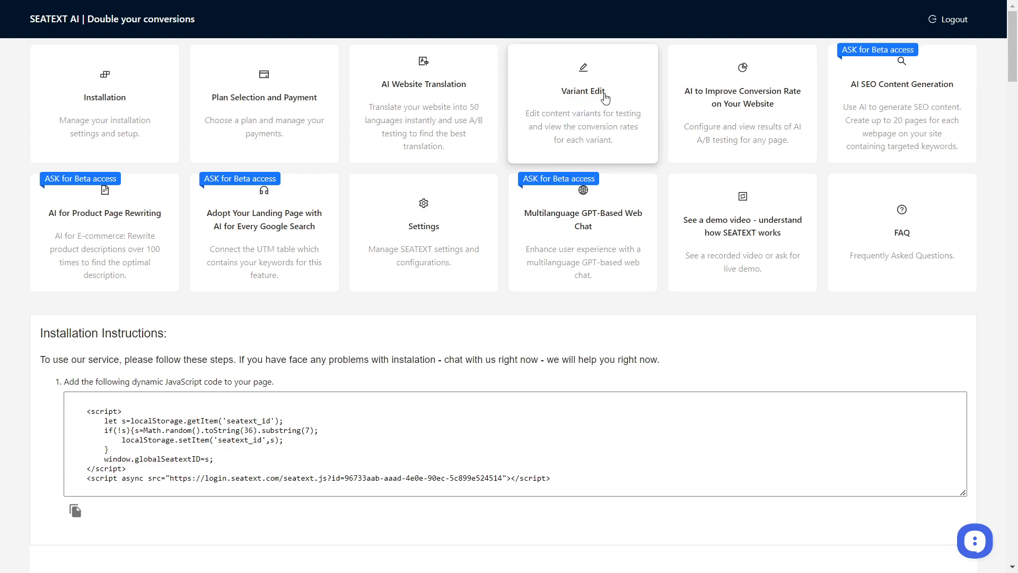
Open Variant Edit and choose the seatext.com page with the language de.
{"action": "left_click", "coordinate": [605, 98]}
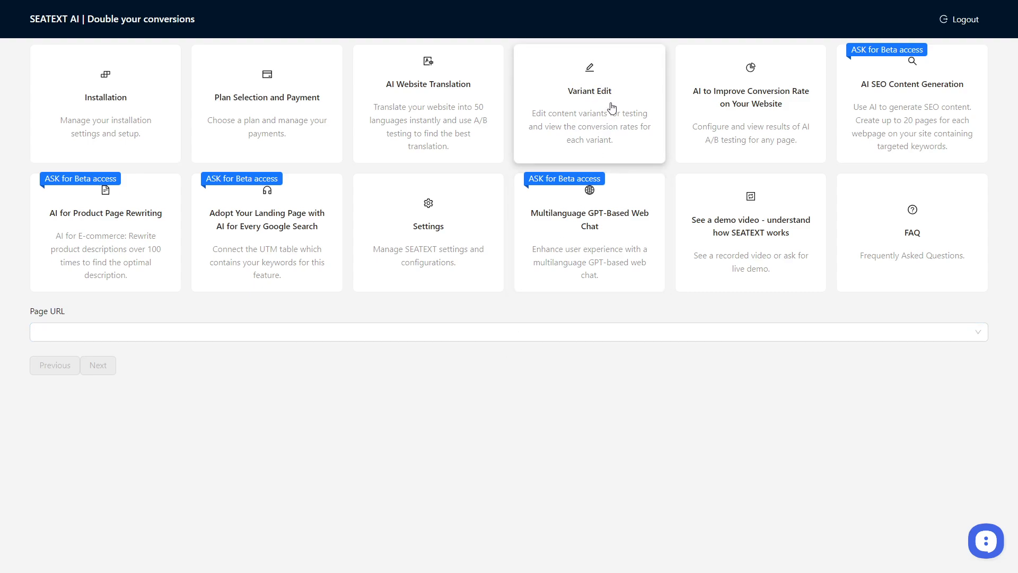
{"action": "left_click", "coordinate": [173, 337]}
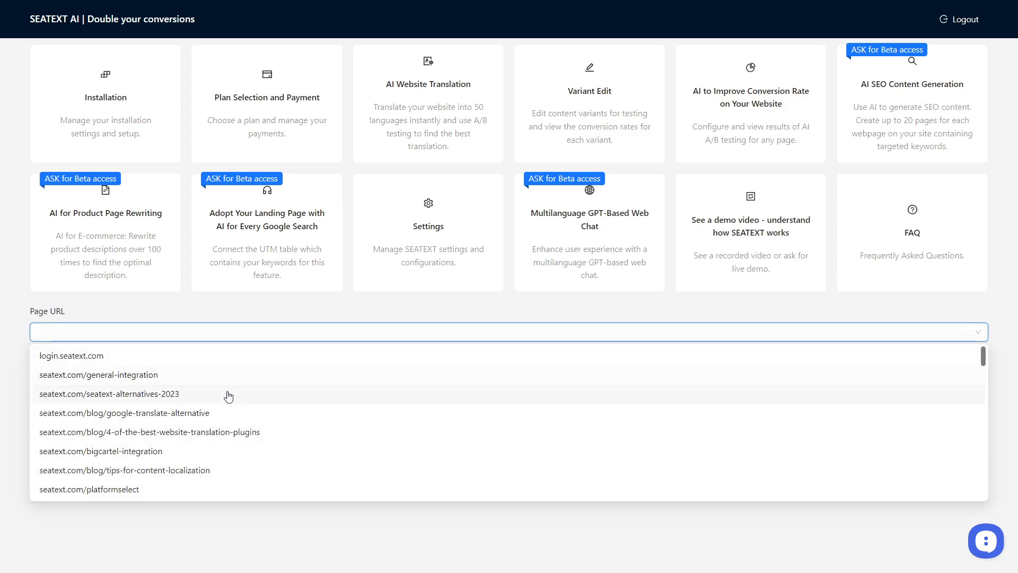
{"action": "scroll", "coordinate": [228, 397], "scroll_direction": "down", "scroll_amount": 10}
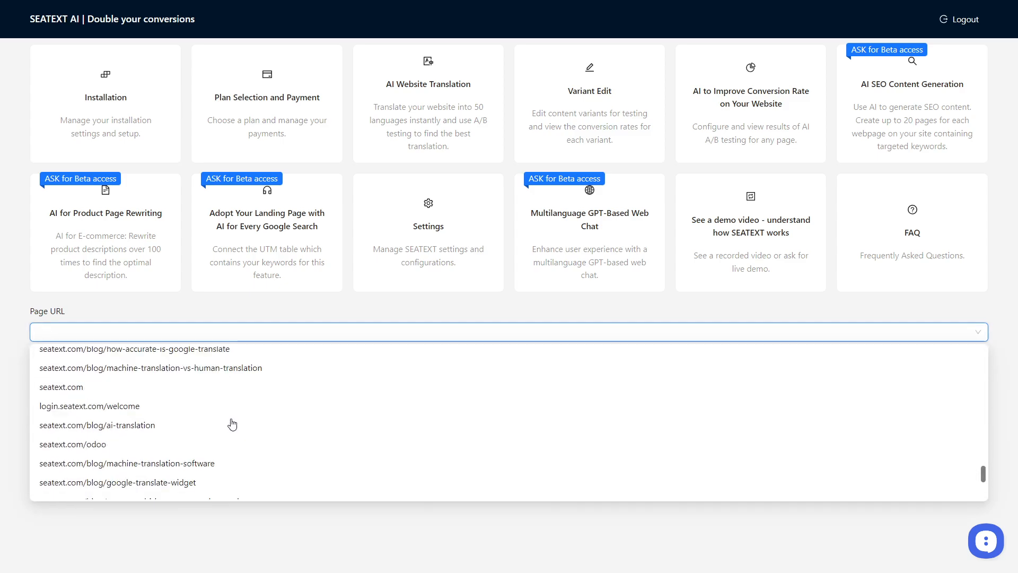
{"action": "left_click", "coordinate": [185, 392]}
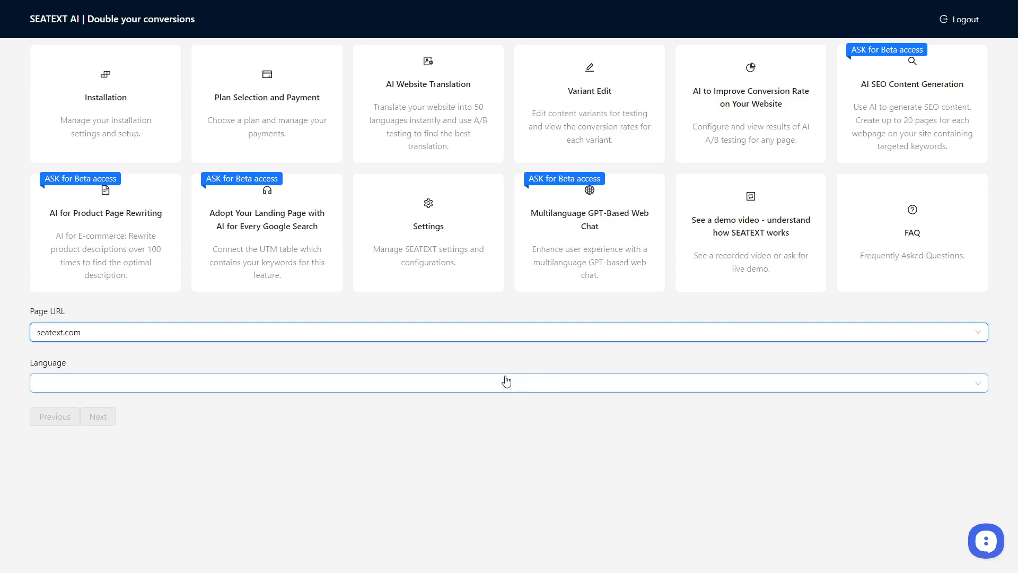
{"action": "left_click", "coordinate": [367, 391]}
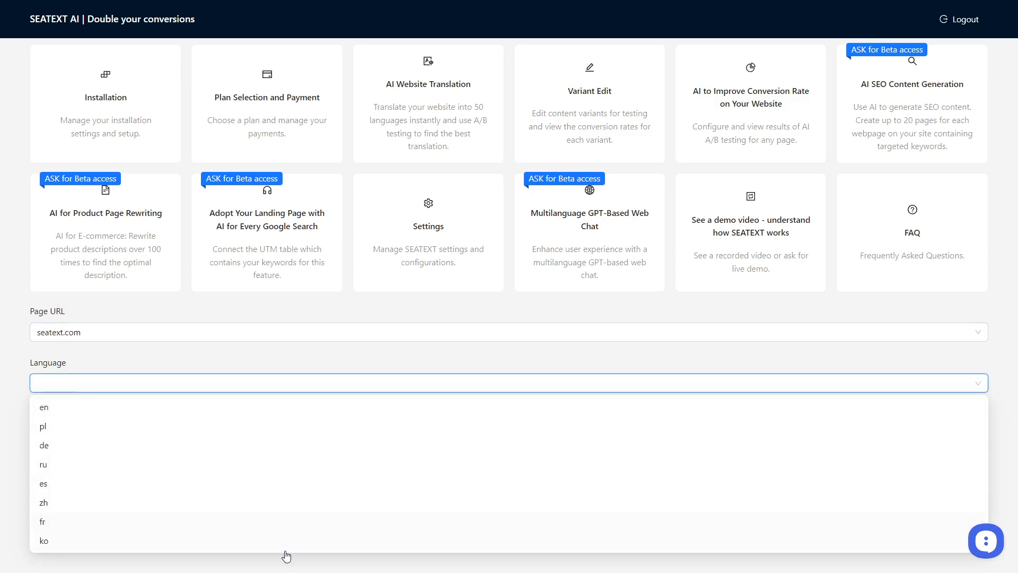
{"action": "scroll", "coordinate": [217, 467], "scroll_direction": "down", "scroll_amount": 1}
{"action": "left_click", "coordinate": [189, 431]}
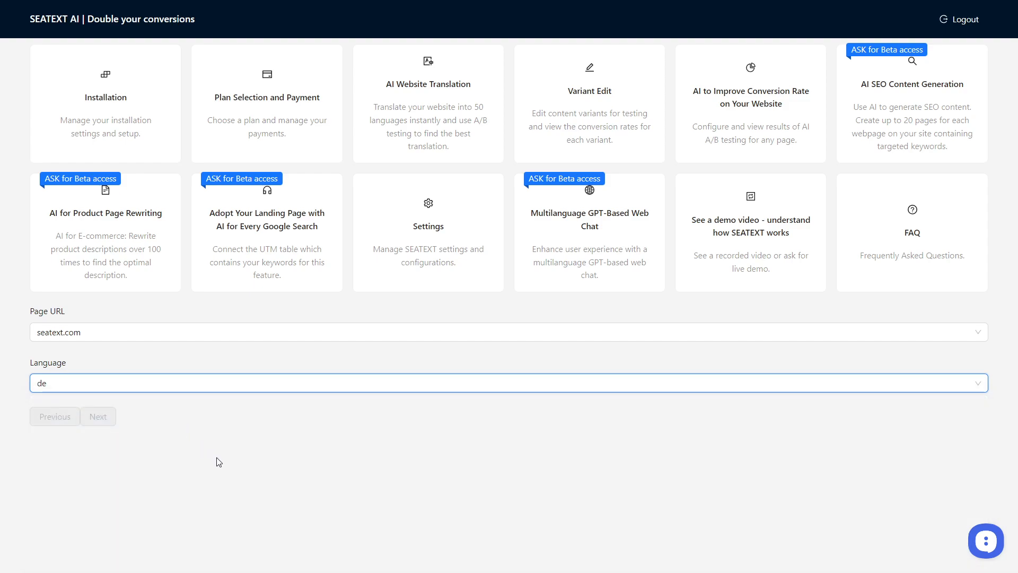
Examine the German translation variants and conversion rates listed for the AI Powered AB Testing text.
{"action": "scroll", "coordinate": [422, 307], "scroll_direction": "down", "scroll_amount": 3}
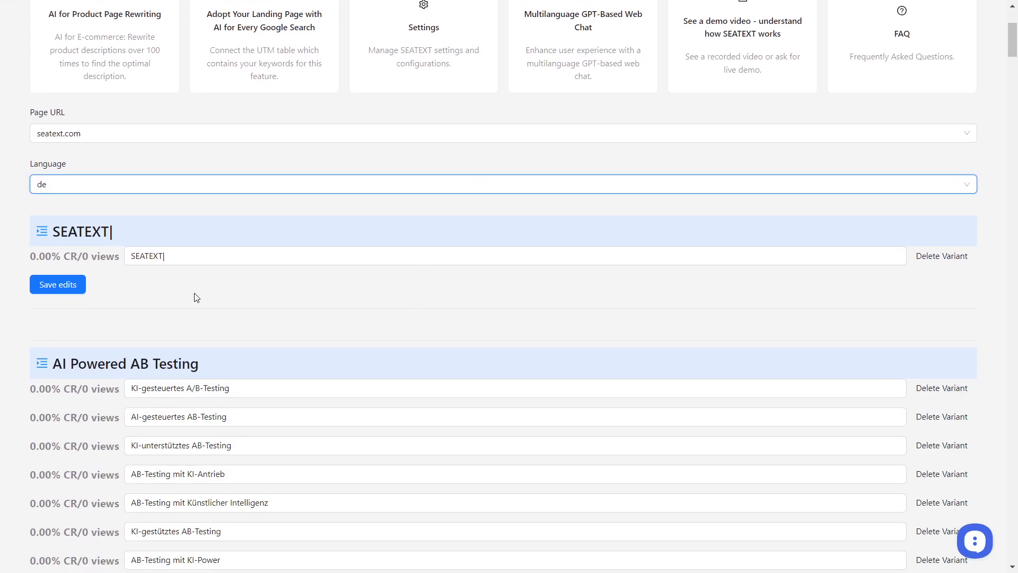
{"action": "scroll", "coordinate": [291, 308], "scroll_direction": "down", "scroll_amount": 1}
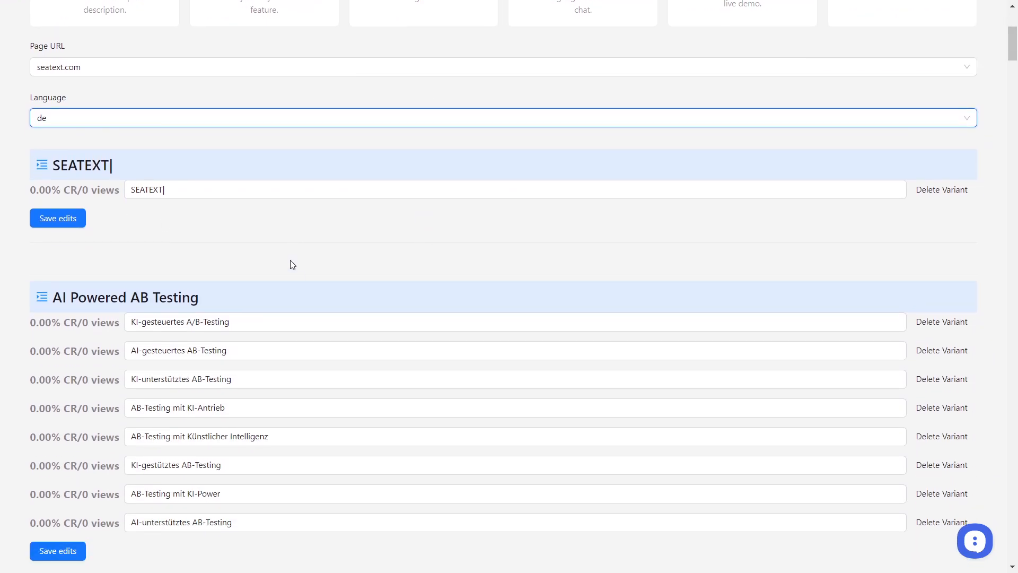
{"action": "scroll", "coordinate": [237, 250], "scroll_direction": "down", "scroll_amount": 2}
{"action": "scroll", "coordinate": [138, 284], "scroll_direction": "up", "scroll_amount": 1}
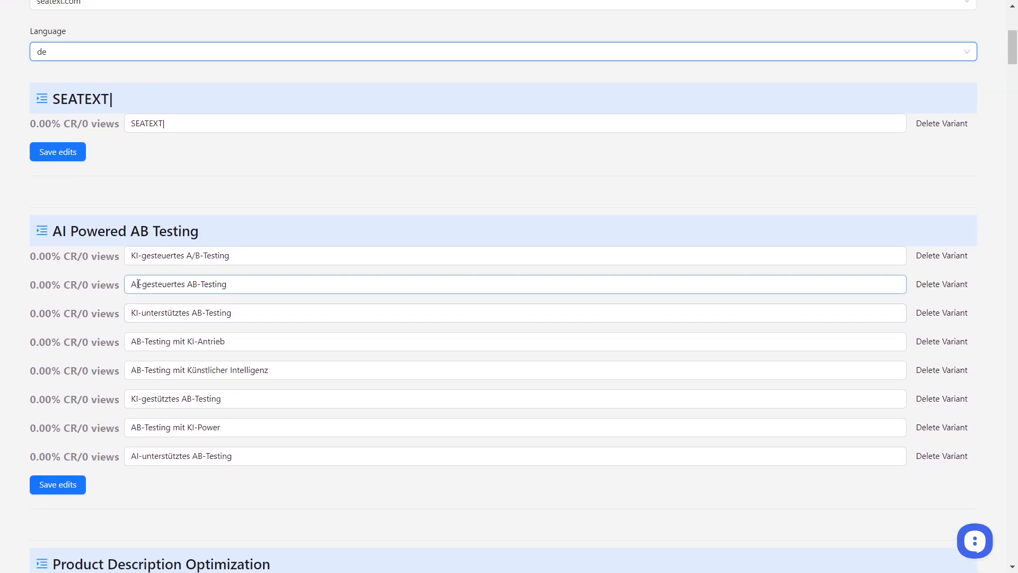
{"action": "left_click_drag", "start_coordinate": [53, 232], "coordinate": [197, 235]}
{"action": "left_click", "coordinate": [215, 217]}
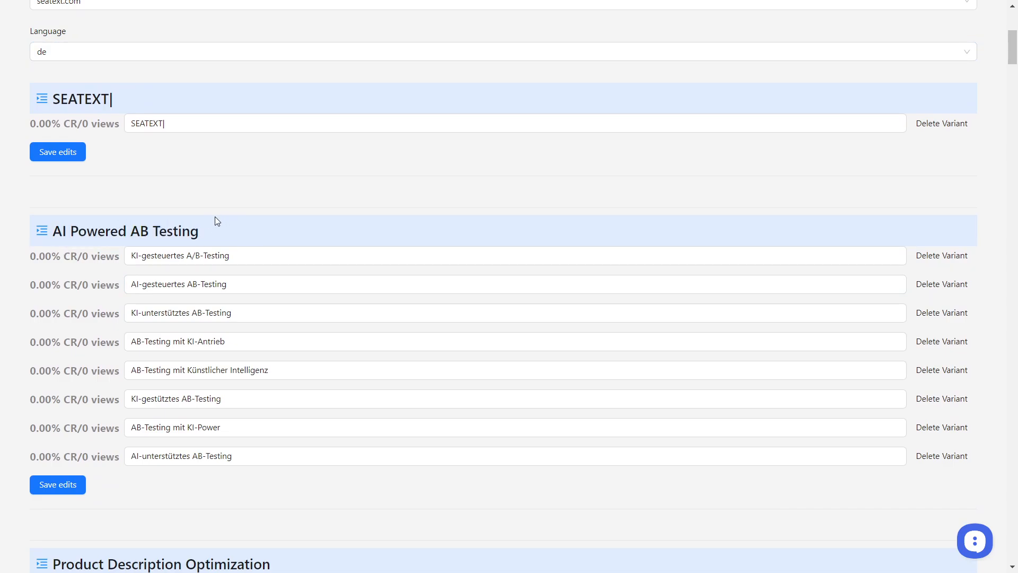
{"action": "left_click_drag", "start_coordinate": [57, 232], "coordinate": [199, 228]}
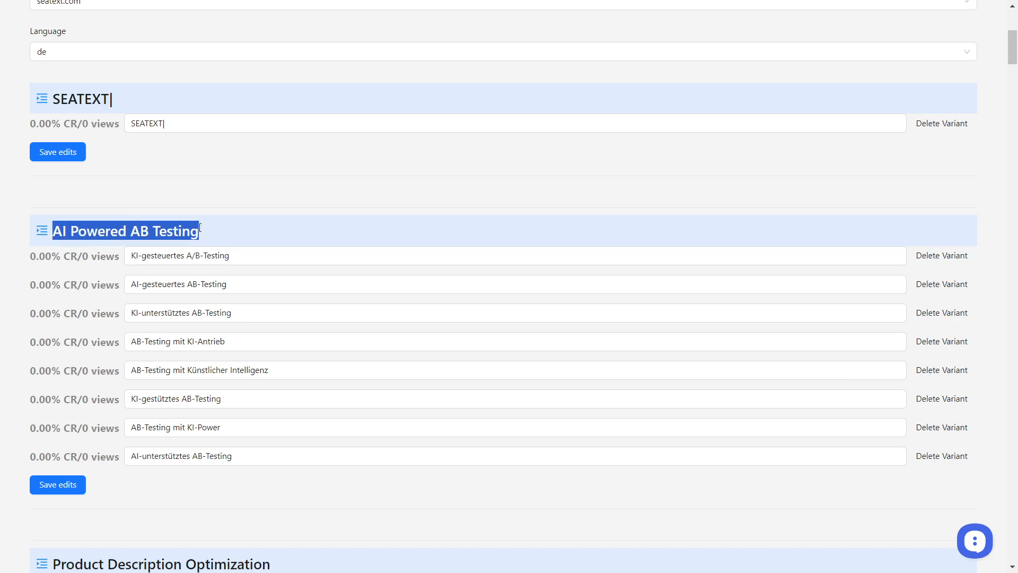
{"action": "left_click", "coordinate": [229, 204]}
{"action": "left_click", "coordinate": [259, 259]}
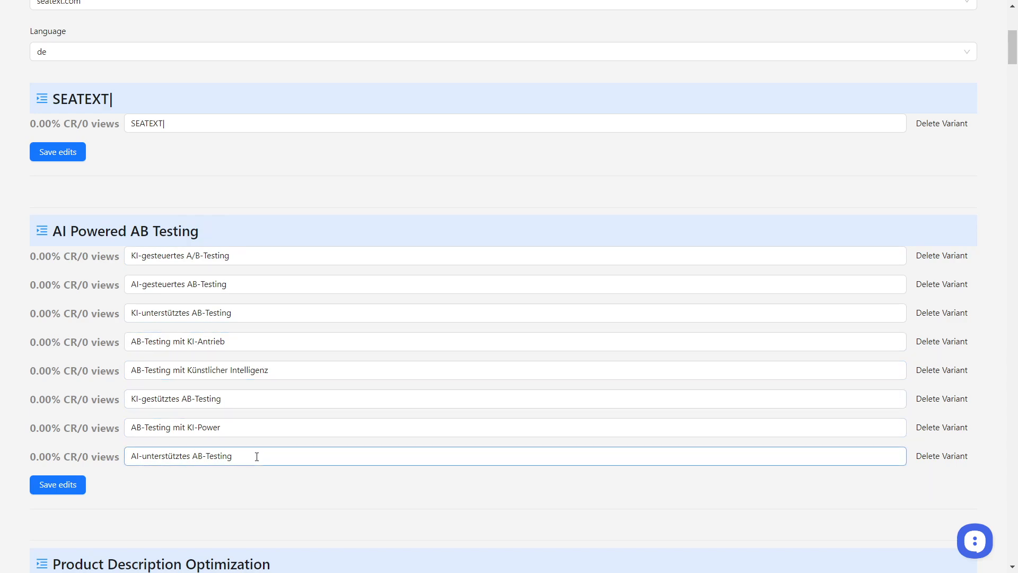
{"action": "left_click", "coordinate": [255, 260]}
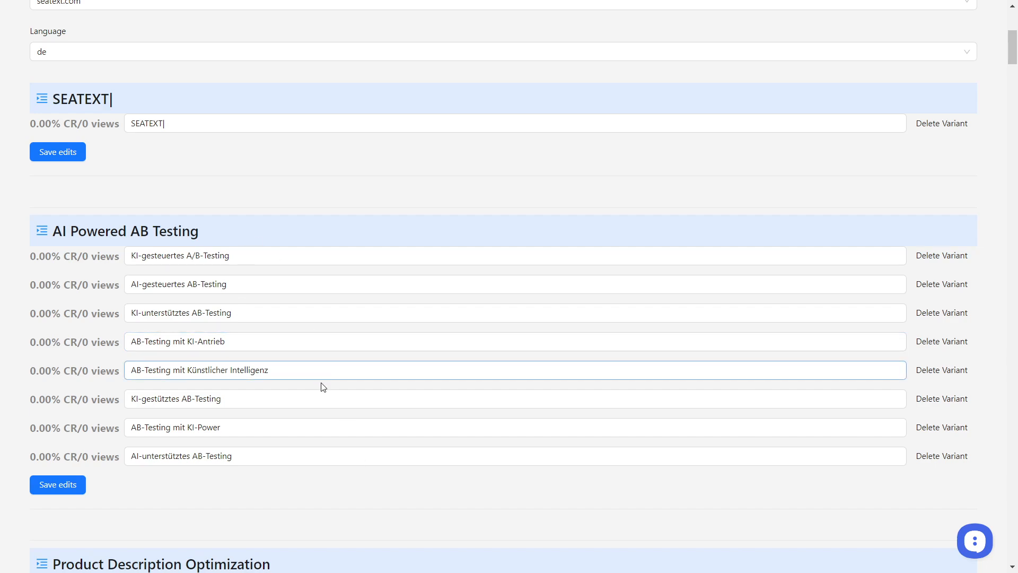
Look over the German variants of the other page texts, from Product Description Optimization and Web Content Translation to Before SEATEXT.
{"action": "scroll", "coordinate": [329, 388], "scroll_direction": "down", "scroll_amount": 1}
{"action": "scroll", "coordinate": [348, 391], "scroll_direction": "down", "scroll_amount": 3}
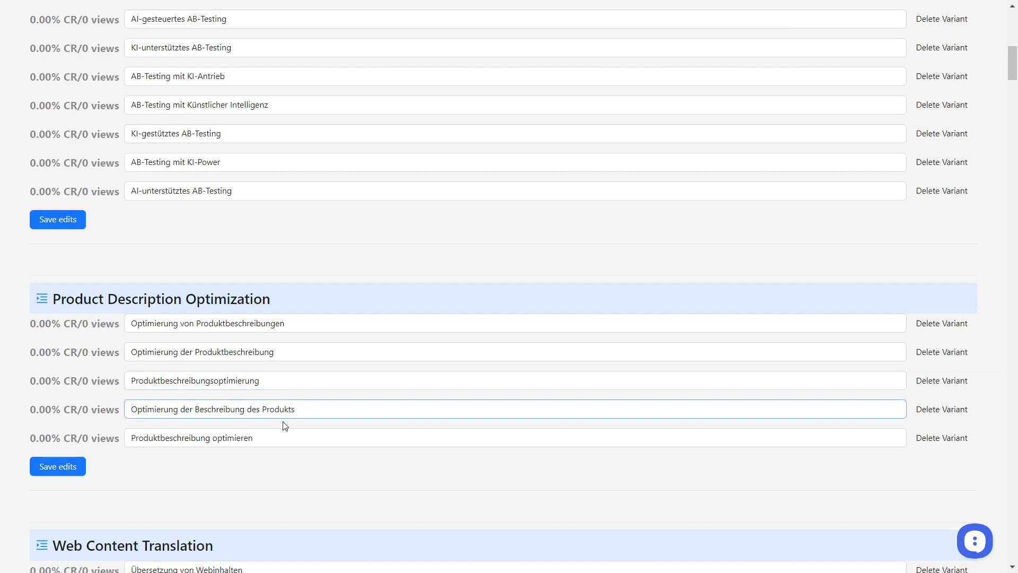
{"action": "scroll", "coordinate": [300, 445], "scroll_direction": "down", "scroll_amount": 3}
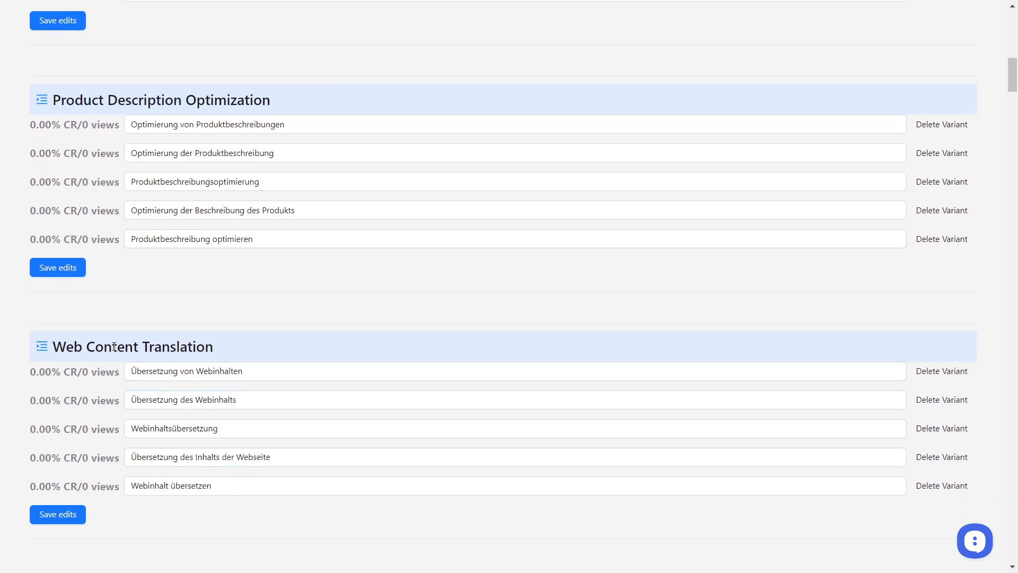
{"action": "left_click_drag", "start_coordinate": [112, 347], "coordinate": [182, 348]}
{"action": "left_click", "coordinate": [272, 334]}
{"action": "scroll", "coordinate": [320, 345], "scroll_direction": "down", "scroll_amount": 15}
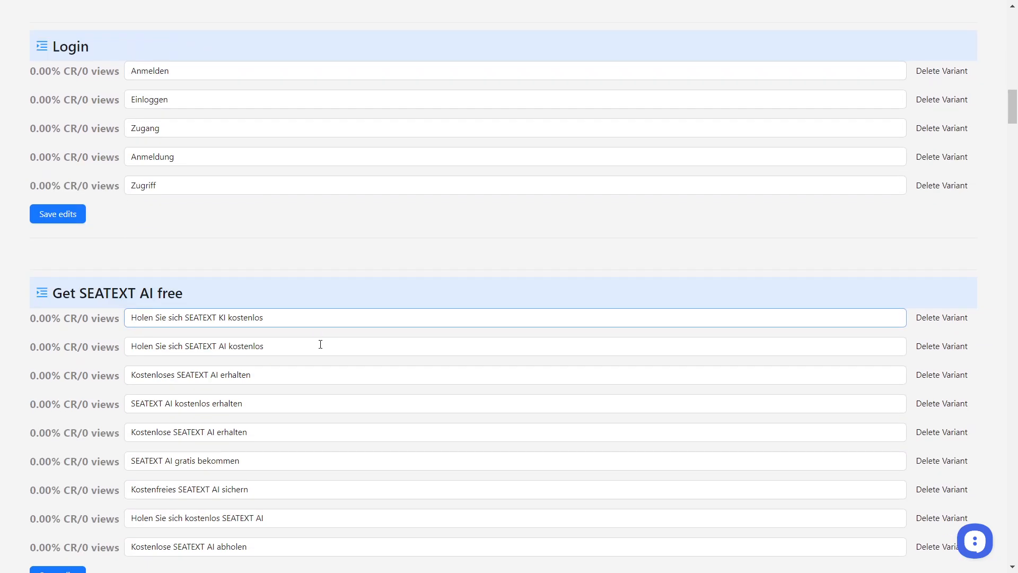
{"action": "scroll", "coordinate": [320, 348], "scroll_direction": "down", "scroll_amount": 14}
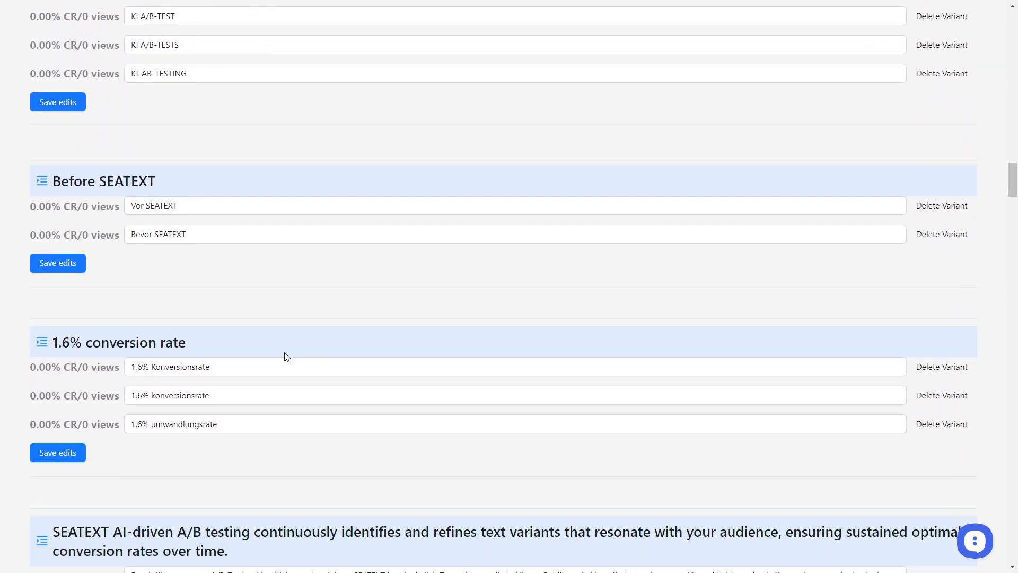
Read the German variants of the 1.6% conversion rate text and the SEATEXT AI-driven A/B testing sentence.
{"action": "left_click", "coordinate": [265, 366]}
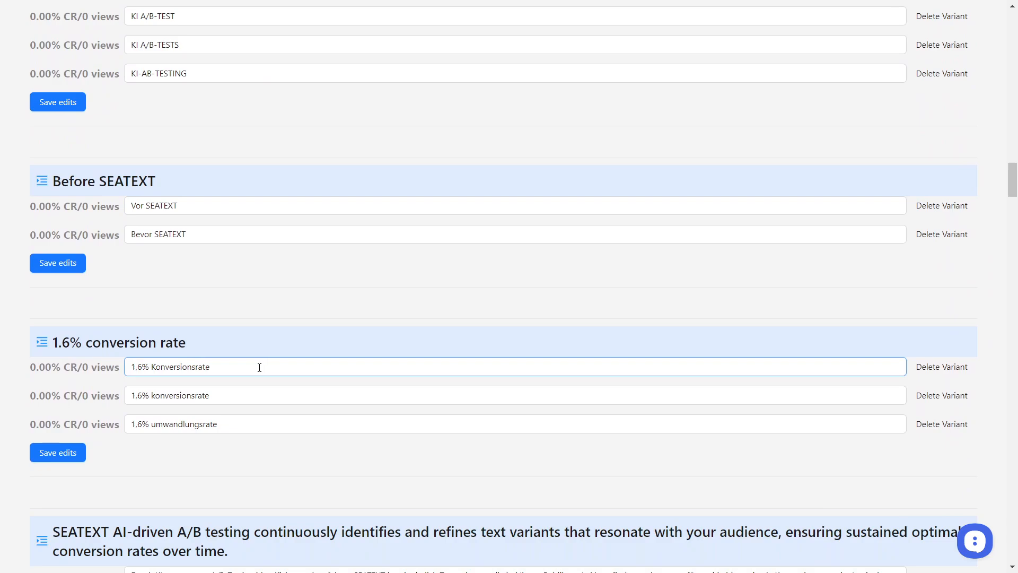
{"action": "scroll", "coordinate": [253, 373], "scroll_direction": "down", "scroll_amount": 1}
{"action": "left_click", "coordinate": [206, 329]}
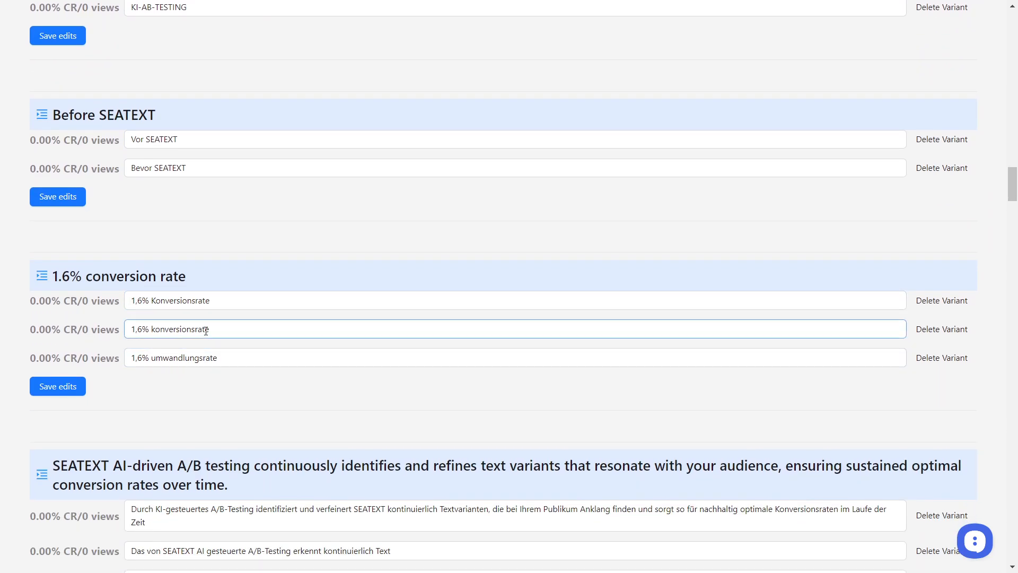
{"action": "scroll", "coordinate": [318, 350], "scroll_direction": "down", "scroll_amount": 3}
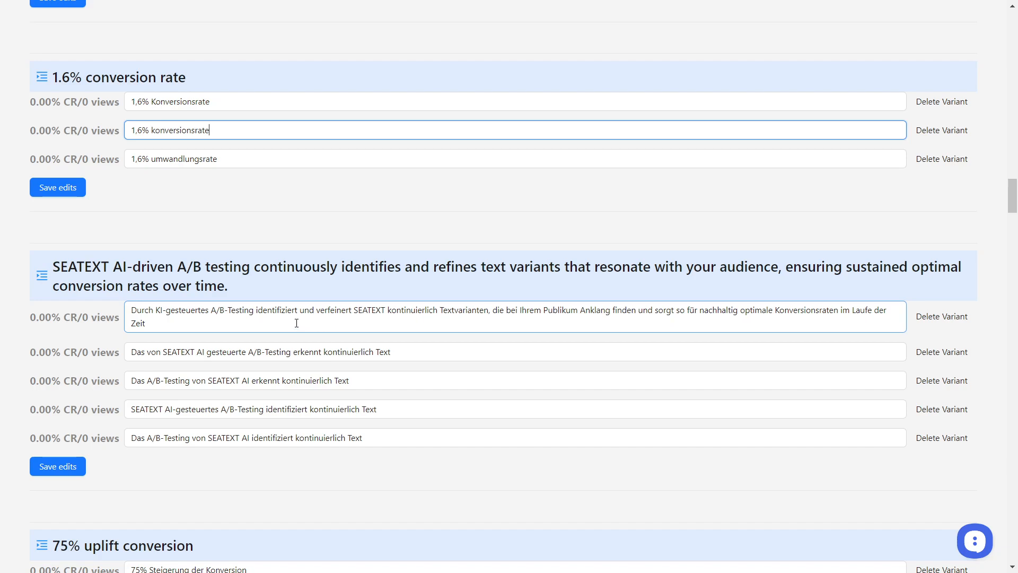
{"action": "scroll", "coordinate": [329, 371], "scroll_direction": "down", "scroll_amount": 3}
{"action": "scroll", "coordinate": [371, 359], "scroll_direction": "up", "scroll_amount": 5}
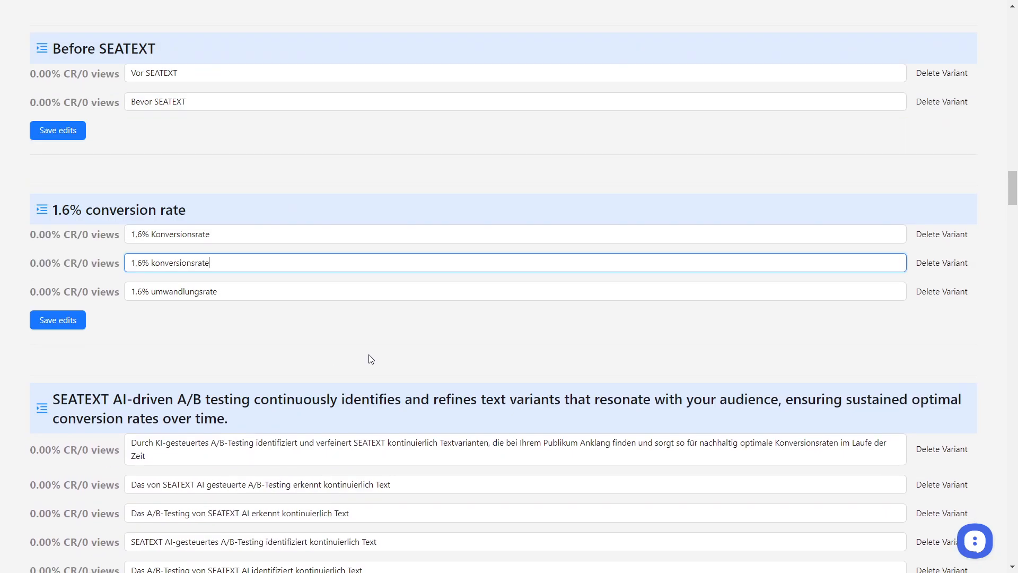
Look back over the German variants of 2X CONVERSION, Get SEATEXT AI free, Login and Web Content Translation.
{"action": "scroll", "coordinate": [371, 360], "scroll_direction": "up", "scroll_amount": 13}
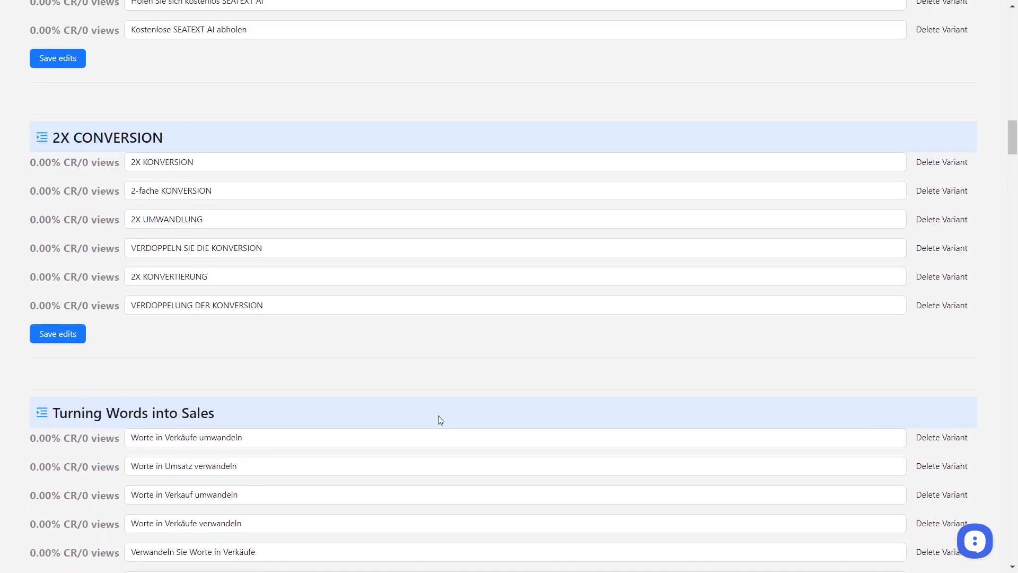
{"action": "scroll", "coordinate": [438, 415], "scroll_direction": "up", "scroll_amount": 5}
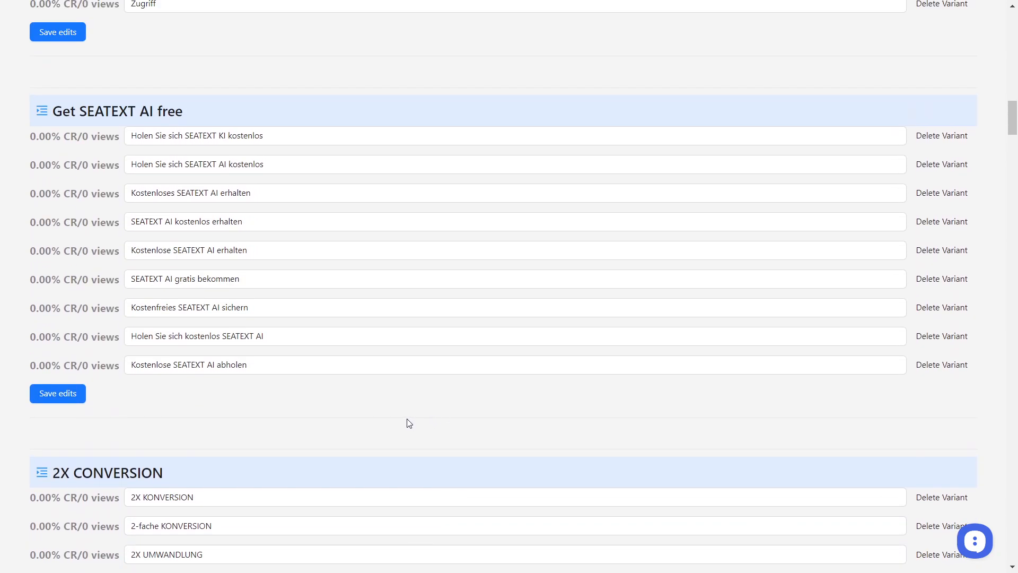
{"action": "scroll", "coordinate": [409, 423], "scroll_direction": "up", "scroll_amount": 8}
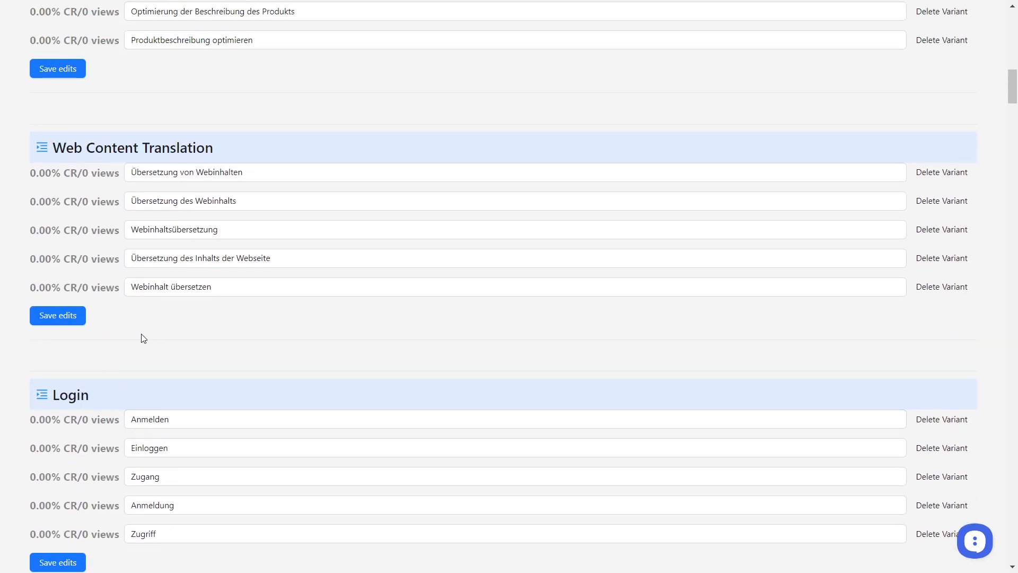
{"action": "scroll", "coordinate": [68, 321], "scroll_direction": "down", "scroll_amount": 1}
{"action": "left_click", "coordinate": [139, 347]}
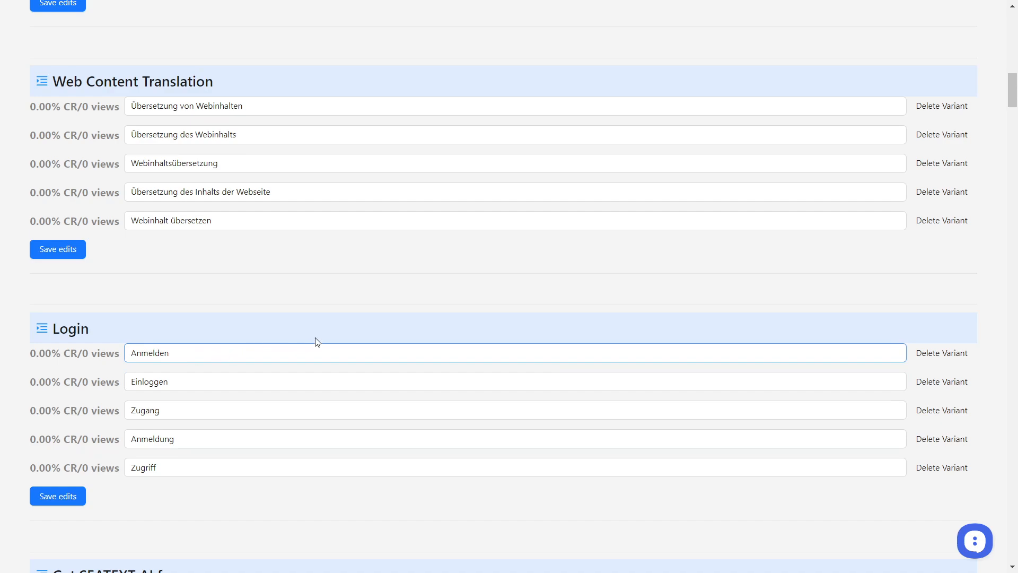
{"action": "scroll", "coordinate": [346, 319], "scroll_direction": "up", "scroll_amount": 2}
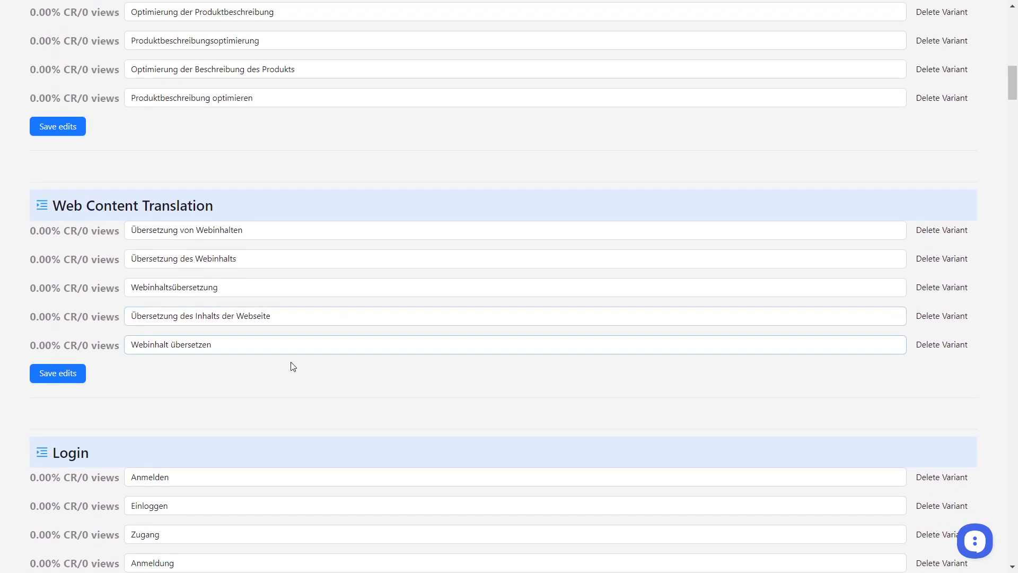
{"action": "scroll", "coordinate": [293, 366], "scroll_direction": "down", "scroll_amount": 1}
{"action": "scroll", "coordinate": [291, 330], "scroll_direction": "down", "scroll_amount": 2}
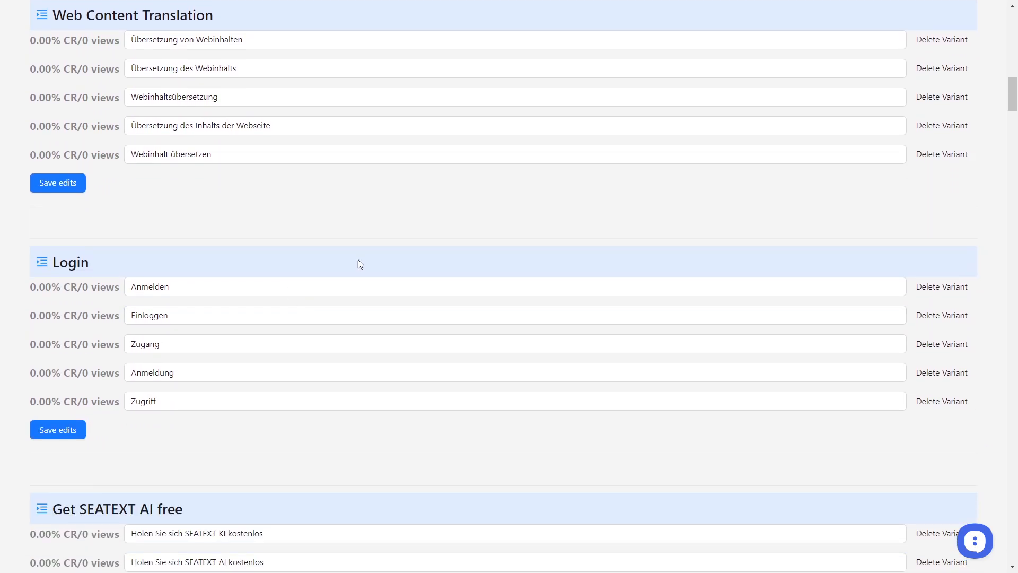
Review the German variants of Product Description Optimization and return to the AI Powered AB Testing variants.
{"action": "scroll", "coordinate": [413, 302], "scroll_direction": "up", "scroll_amount": 3}
{"action": "scroll", "coordinate": [501, 355], "scroll_direction": "up", "scroll_amount": 3}
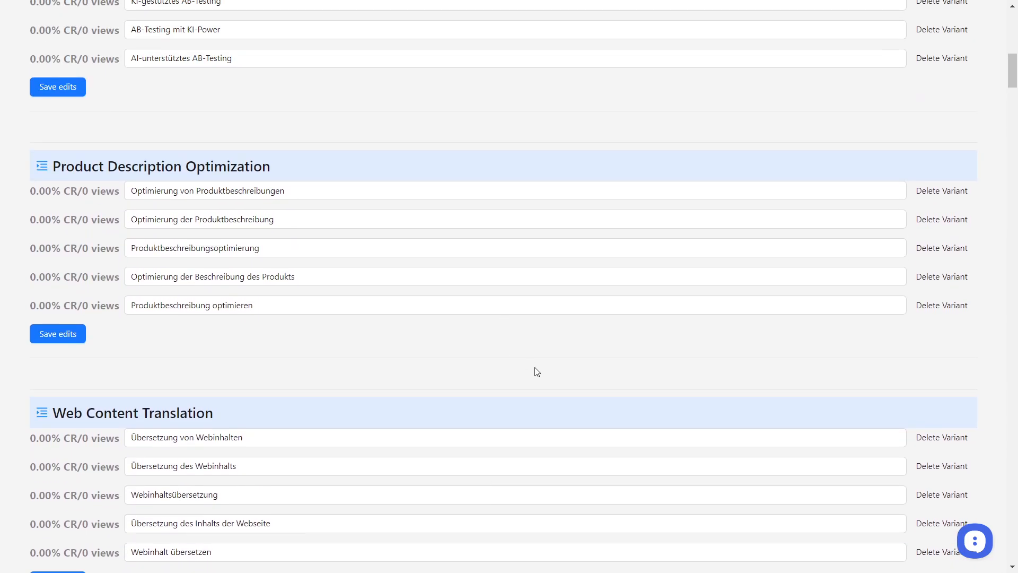
{"action": "scroll", "coordinate": [537, 371], "scroll_direction": "down", "scroll_amount": 3}
{"action": "scroll", "coordinate": [536, 370], "scroll_direction": "up", "scroll_amount": 4}
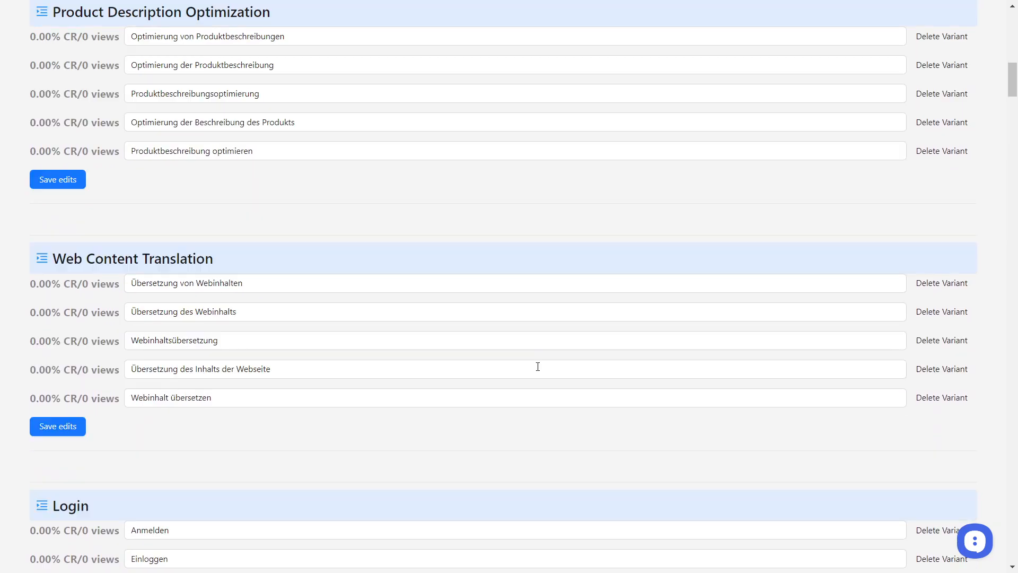
{"action": "scroll", "coordinate": [515, 389], "scroll_direction": "up", "scroll_amount": 7}
{"action": "scroll", "coordinate": [518, 421], "scroll_direction": "down", "scroll_amount": 4}
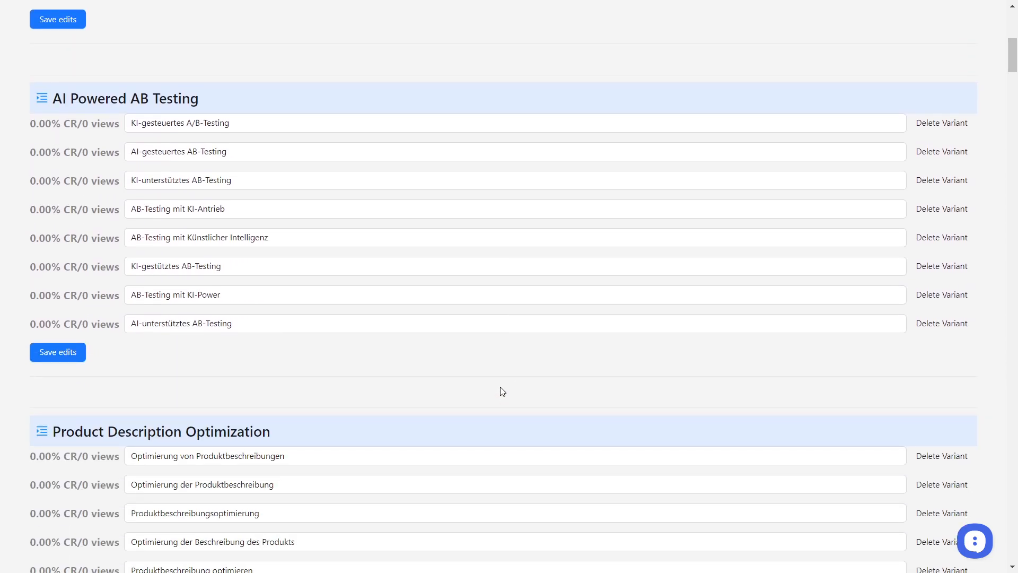
{"action": "scroll", "coordinate": [503, 391], "scroll_direction": "down", "scroll_amount": 1}
{"action": "scroll", "coordinate": [325, 359], "scroll_direction": "up", "scroll_amount": 1}
{"action": "scroll", "coordinate": [76, 153], "scroll_direction": "up", "scroll_amount": 1}
Examine the conversion rate shown for the KI-gesteuertes A/B-Testing variant of AI Powered AB Testing.
{"action": "left_click_drag", "start_coordinate": [30, 190], "coordinate": [78, 192]}
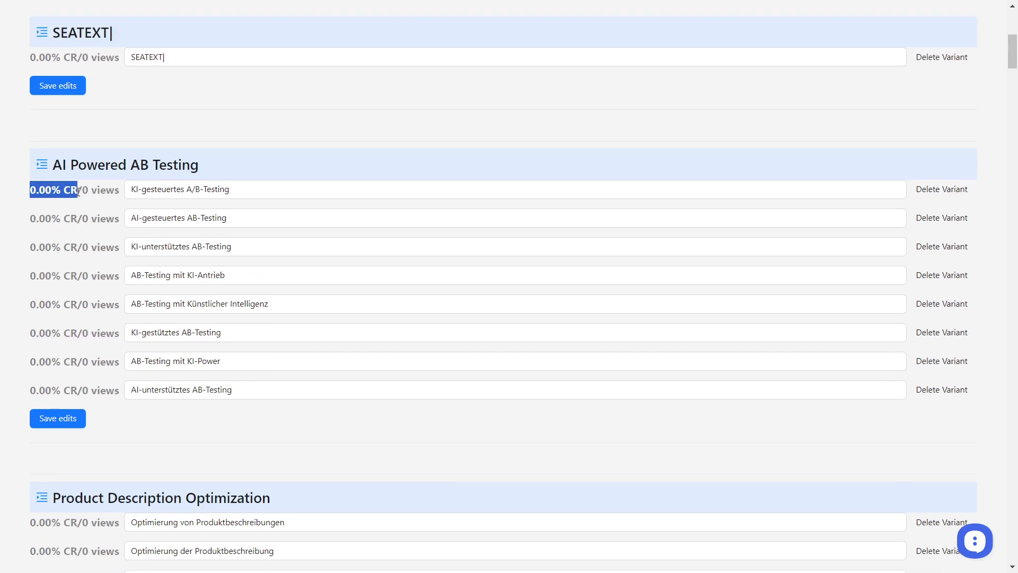
{"action": "scroll", "coordinate": [101, 281], "scroll_direction": "up", "scroll_amount": 3}
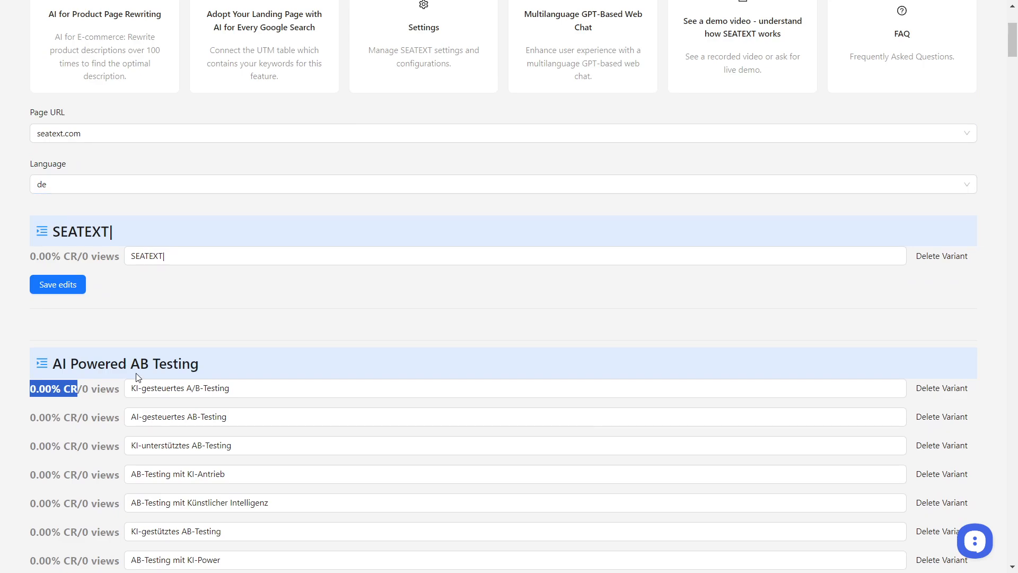
{"action": "scroll", "coordinate": [136, 377], "scroll_direction": "down", "scroll_amount": 2}
{"action": "left_click", "coordinate": [48, 300]}
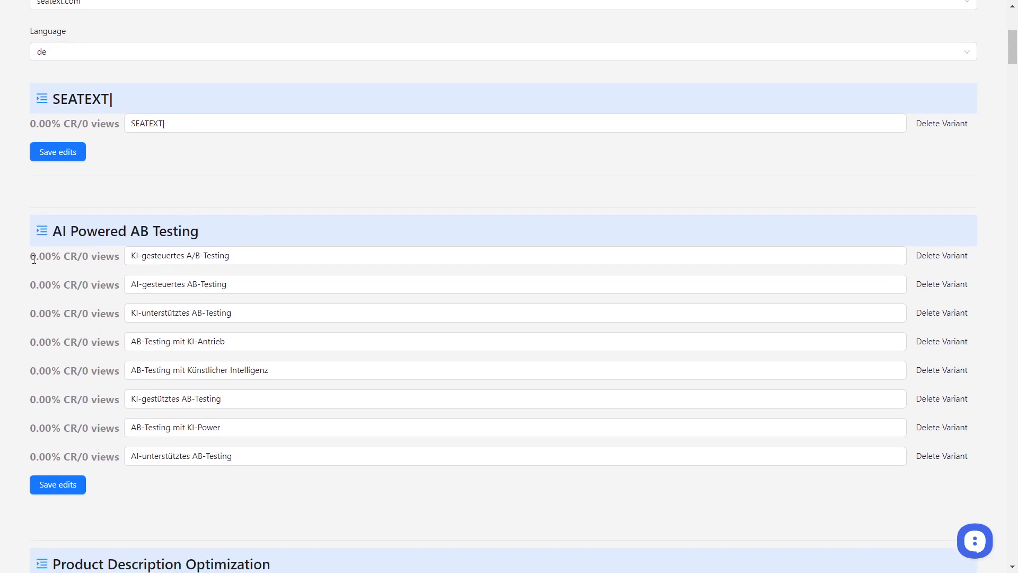
{"action": "left_click_drag", "start_coordinate": [34, 258], "coordinate": [77, 258]}
{"action": "left_click", "coordinate": [25, 258]}
{"action": "left_click_drag", "start_coordinate": [33, 256], "coordinate": [68, 258]}
{"action": "left_click", "coordinate": [34, 269]}
{"action": "left_click_drag", "start_coordinate": [229, 256], "coordinate": [127, 257]}
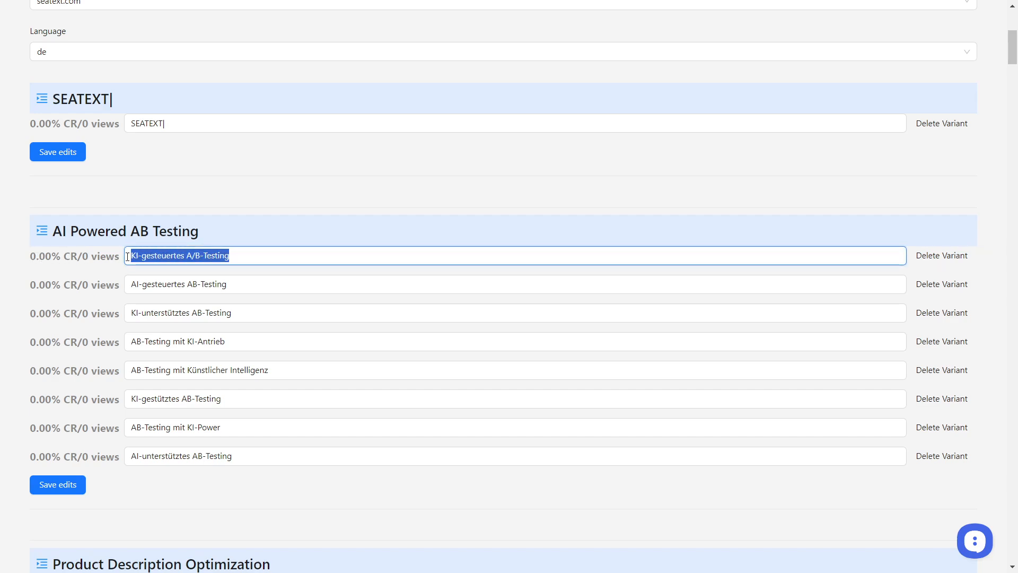
{"action": "left_click_drag", "start_coordinate": [31, 256], "coordinate": [55, 257]}
{"action": "left_click", "coordinate": [58, 262]}
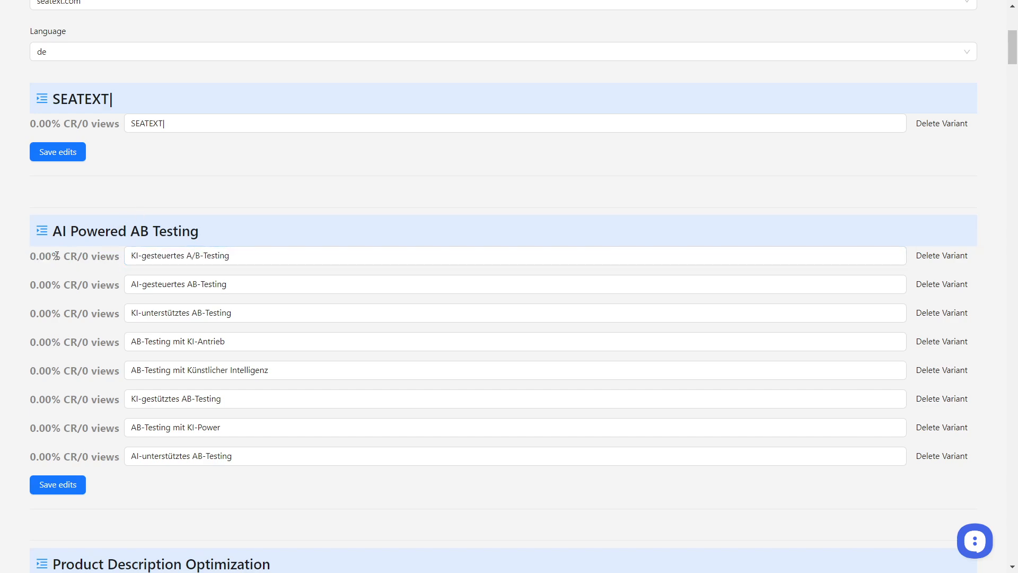
Compare the view count with the conversion rate of the KI-gesteuertes A/B-Testing variant.
{"action": "left_click", "coordinate": [158, 253]}
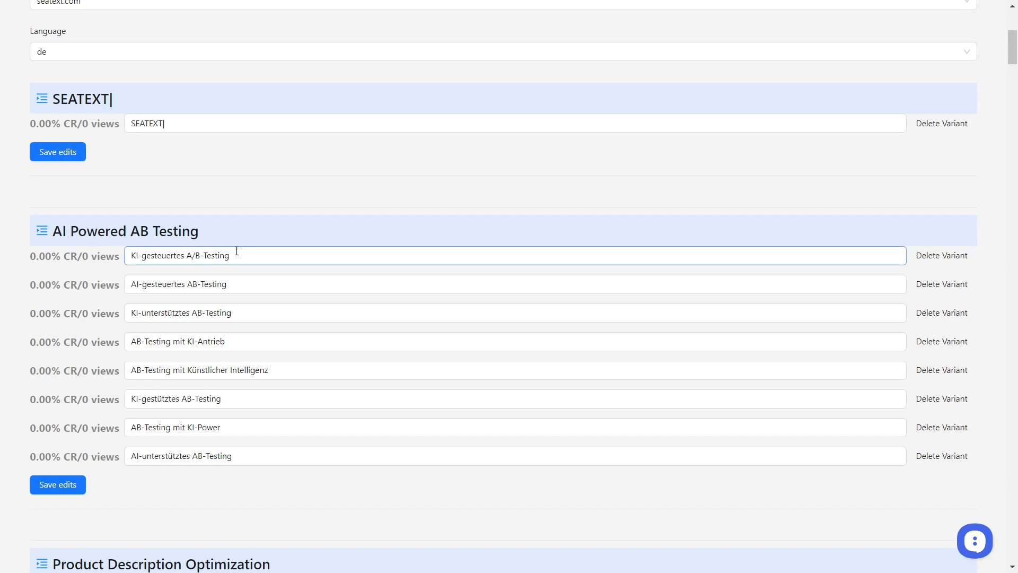
{"action": "left_click", "coordinate": [83, 259]}
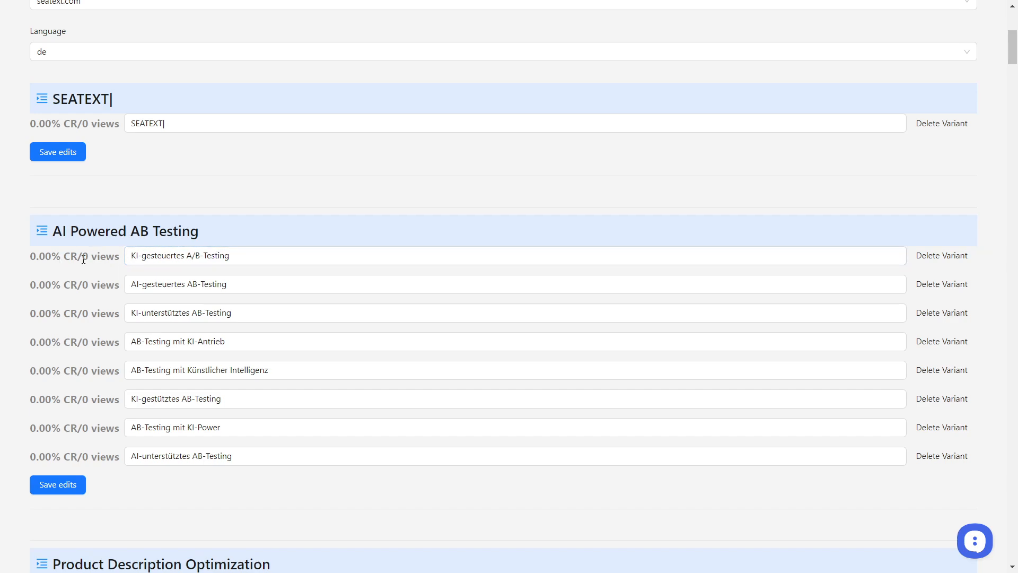
{"action": "left_click_drag", "start_coordinate": [82, 257], "coordinate": [119, 257]}
{"action": "left_click", "coordinate": [112, 273]}
{"action": "left_click_drag", "start_coordinate": [85, 258], "coordinate": [120, 258]}
{"action": "left_click", "coordinate": [96, 274]}
{"action": "left_click_drag", "start_coordinate": [31, 259], "coordinate": [77, 257]}
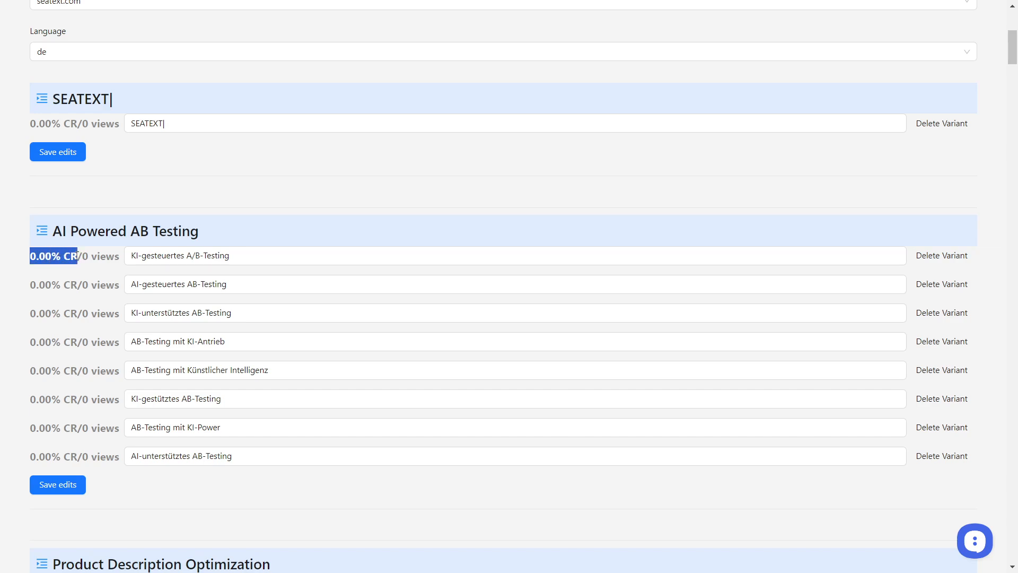
{"action": "left_click", "coordinate": [34, 256]}
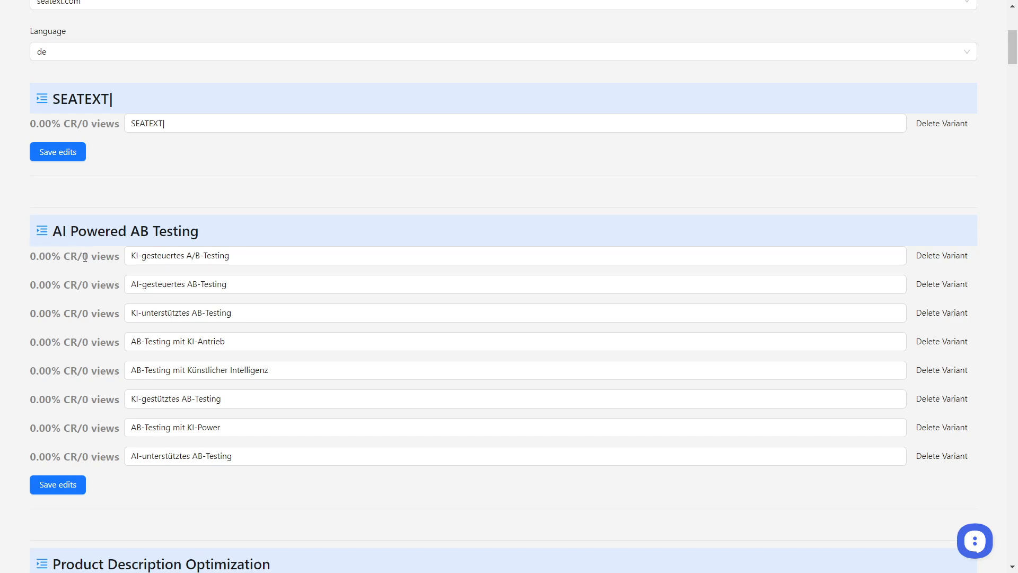
{"action": "left_click_drag", "start_coordinate": [27, 260], "coordinate": [72, 256]}
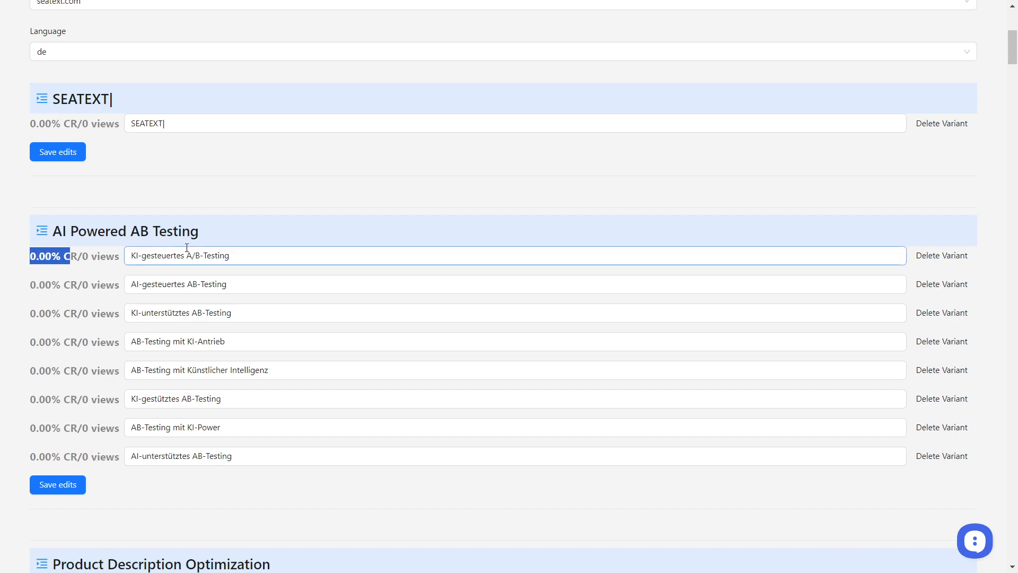
{"action": "left_click", "coordinate": [153, 256]}
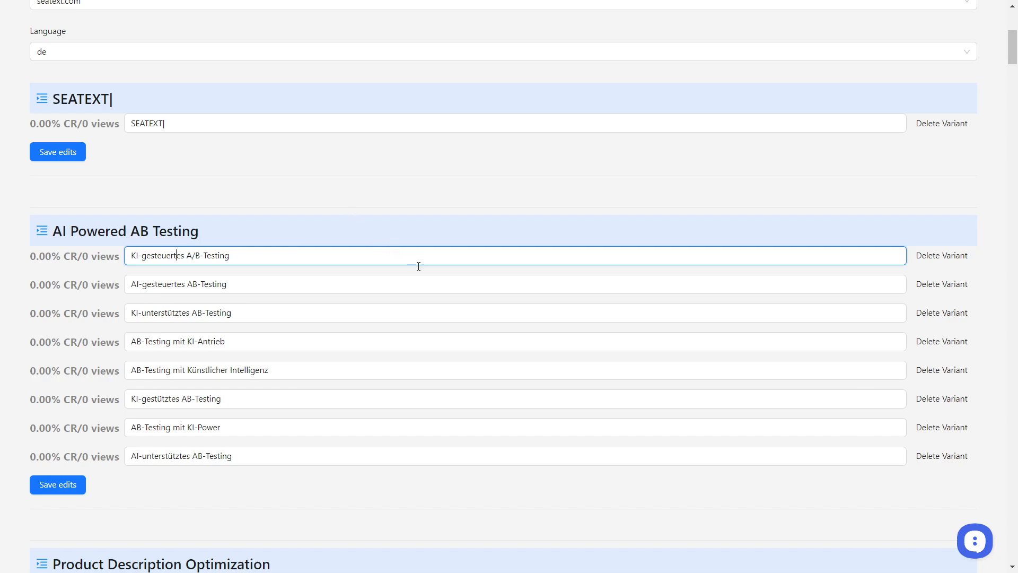
Open AI to Improve Conversion Rate on Your Website to see the A/B testing results per page.
{"action": "scroll", "coordinate": [493, 469], "scroll_direction": "up", "scroll_amount": 6}
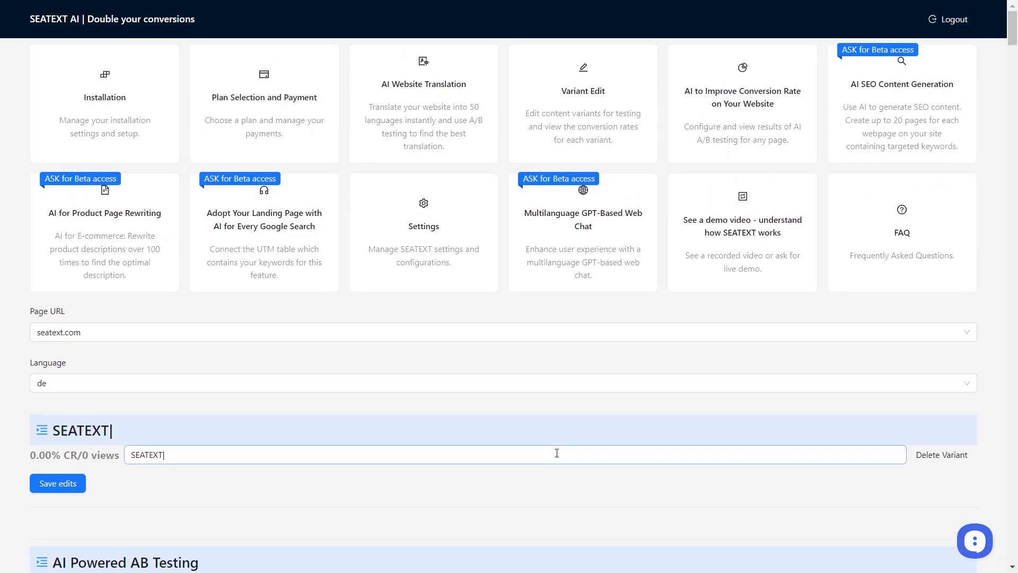
{"action": "left_click", "coordinate": [417, 127]}
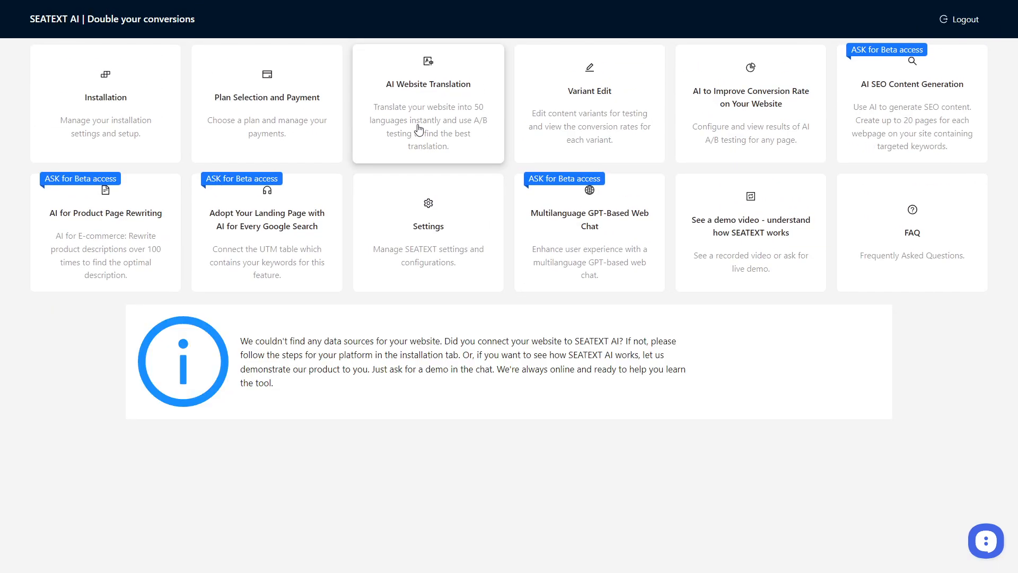
{"action": "left_click_drag", "start_coordinate": [629, 115], "coordinate": [642, 116]}
{"action": "left_click", "coordinate": [684, 116]}
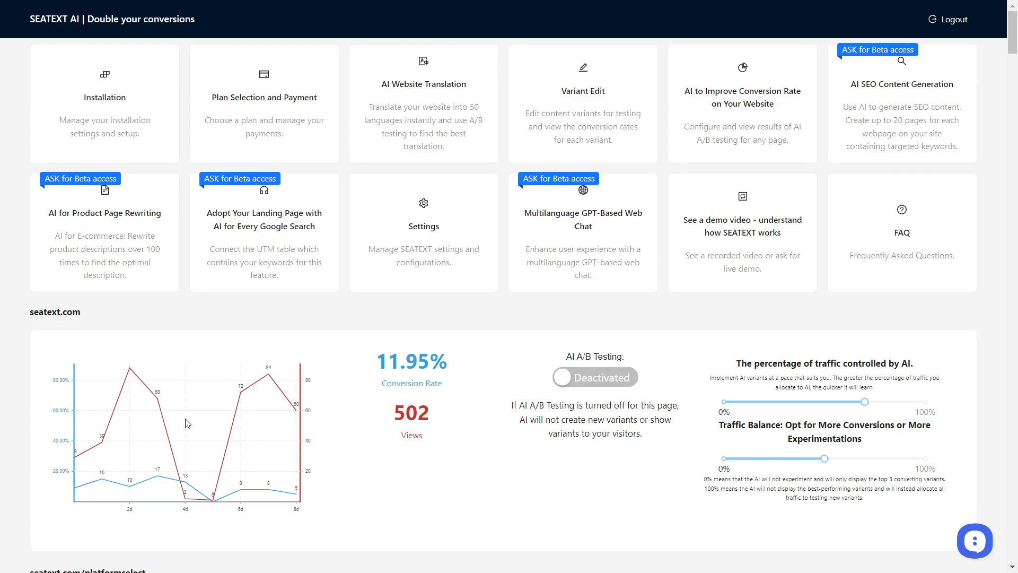
Examine the seatext.com page's performance chart, conversion rate and number of views.
{"action": "scroll", "coordinate": [187, 423], "scroll_direction": "down", "scroll_amount": 1}
{"action": "scroll", "coordinate": [235, 426], "scroll_direction": "up", "scroll_amount": 1}
{"action": "scroll", "coordinate": [234, 426], "scroll_direction": "down", "scroll_amount": 1}
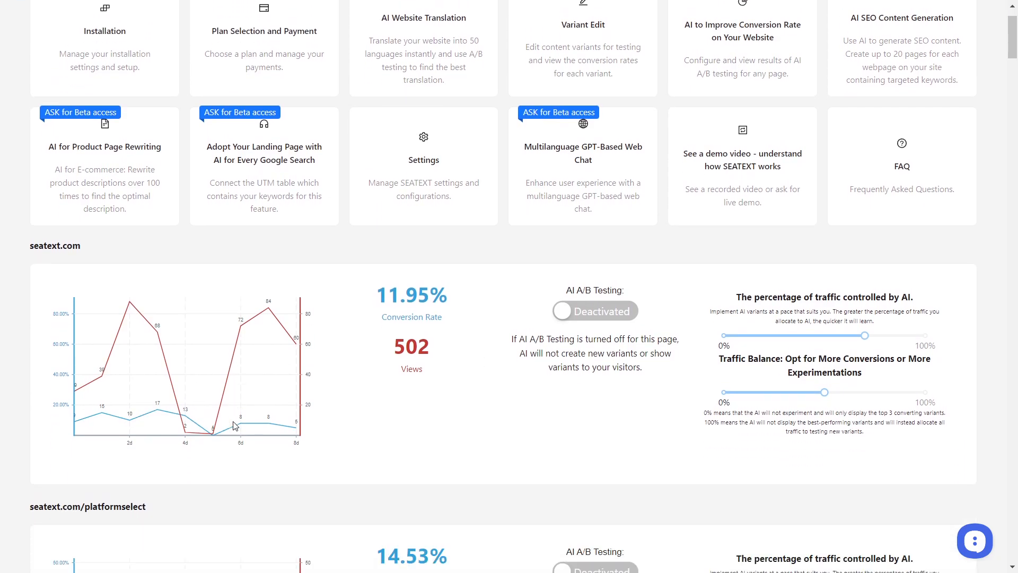
{"action": "scroll", "coordinate": [255, 411], "scroll_direction": "down", "scroll_amount": 1}
{"action": "scroll", "coordinate": [255, 411], "scroll_direction": "up", "scroll_amount": 1}
{"action": "left_click_drag", "start_coordinate": [31, 249], "coordinate": [91, 255]}
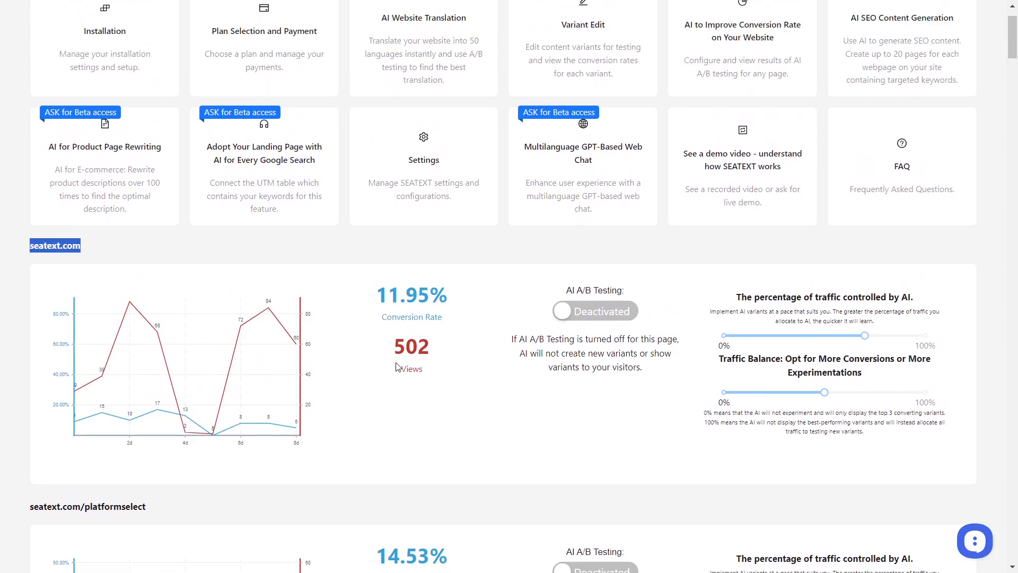
{"action": "left_click", "coordinate": [410, 409]}
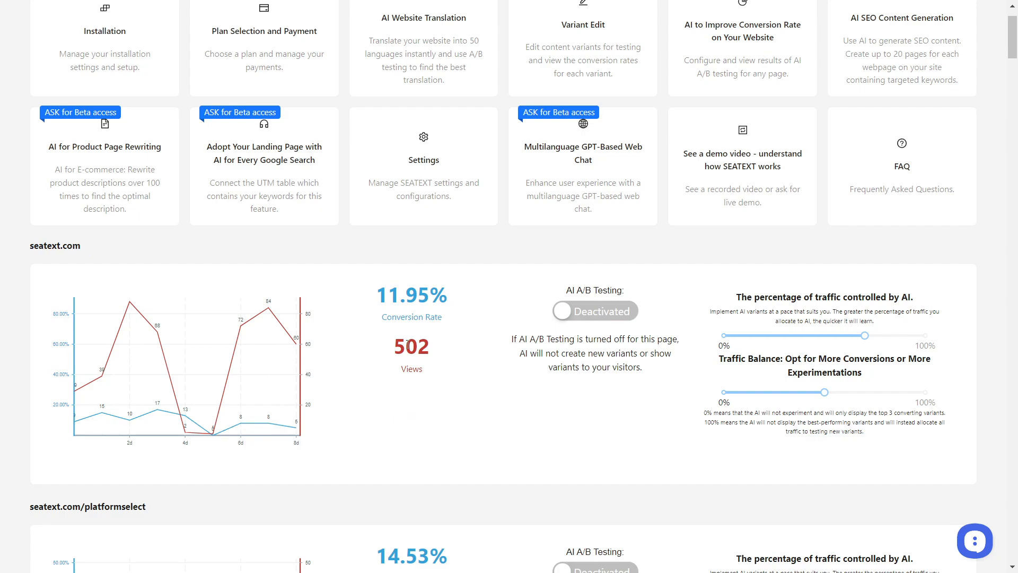
{"action": "left_click_drag", "start_coordinate": [384, 295], "coordinate": [423, 295]}
{"action": "left_click", "coordinate": [412, 295]}
{"action": "left_click_drag", "start_coordinate": [394, 351], "coordinate": [431, 351]}
{"action": "left_click", "coordinate": [448, 387]}
Activate AI A/B Testing for the seatext.com page.
{"action": "scroll", "coordinate": [297, 419], "scroll_direction": "up", "scroll_amount": 1}
{"action": "scroll", "coordinate": [328, 424], "scroll_direction": "down", "scroll_amount": 1}
{"action": "left_click", "coordinate": [615, 324]}
{"action": "left_click", "coordinate": [592, 325]}
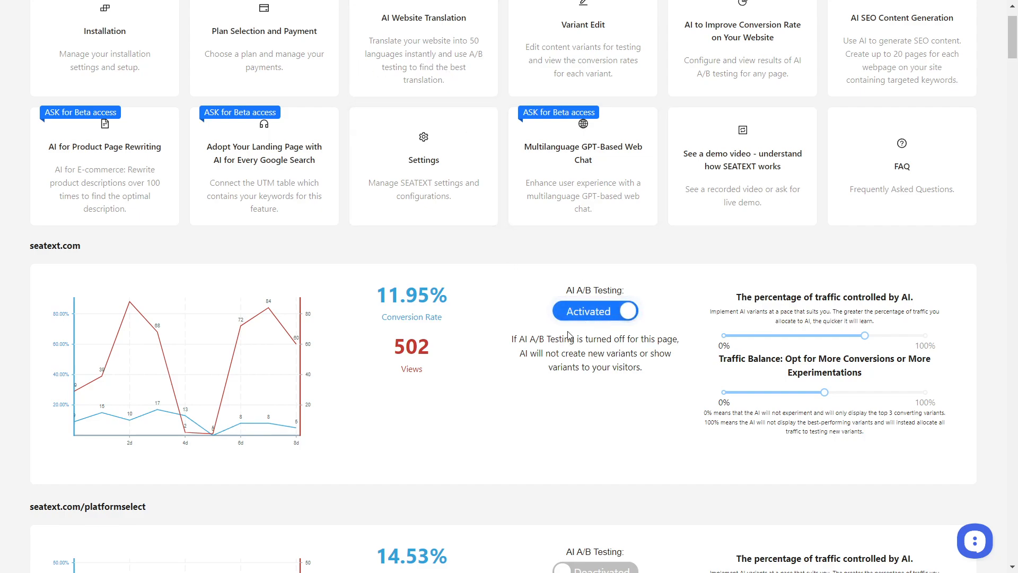
{"action": "left_click_drag", "start_coordinate": [95, 247], "coordinate": [17, 244]}
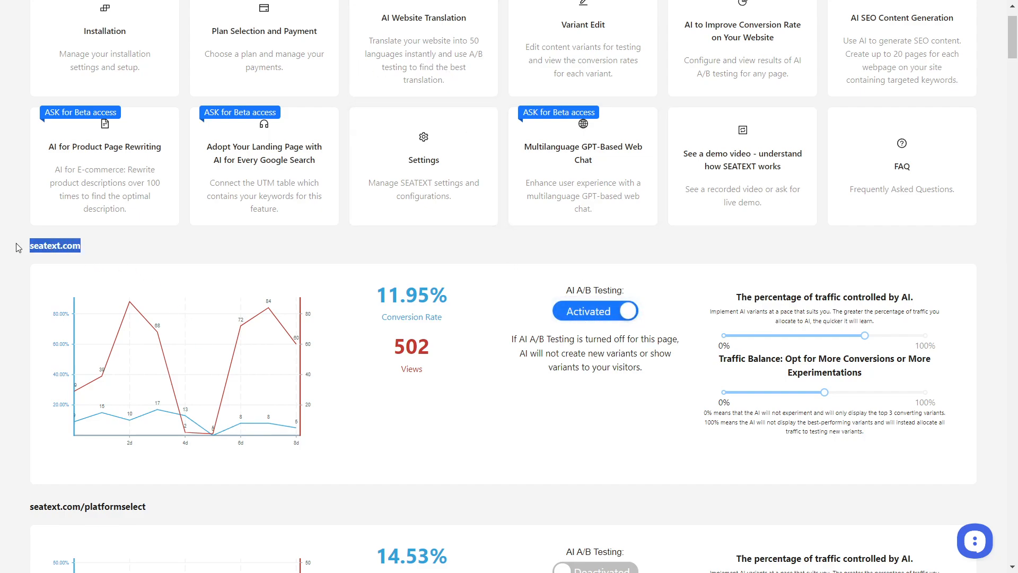
{"action": "left_click", "coordinate": [596, 313]}
{"action": "left_click", "coordinate": [596, 316]}
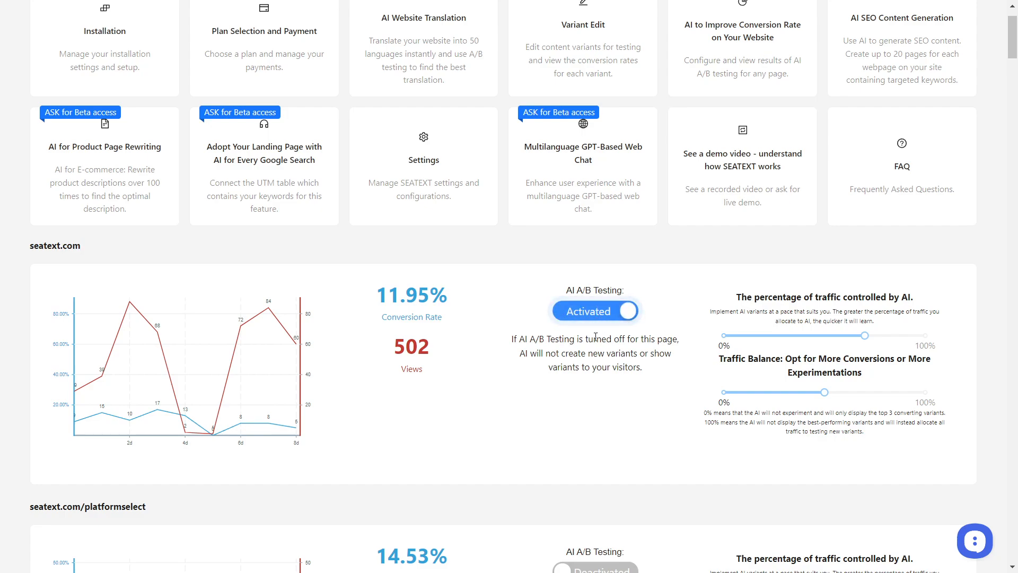
Switch AI A/B Testing for the seatext.com/platformselect page on and back off.
{"action": "scroll", "coordinate": [596, 316], "scroll_direction": "down", "scroll_amount": 5}
{"action": "left_click", "coordinate": [590, 313]}
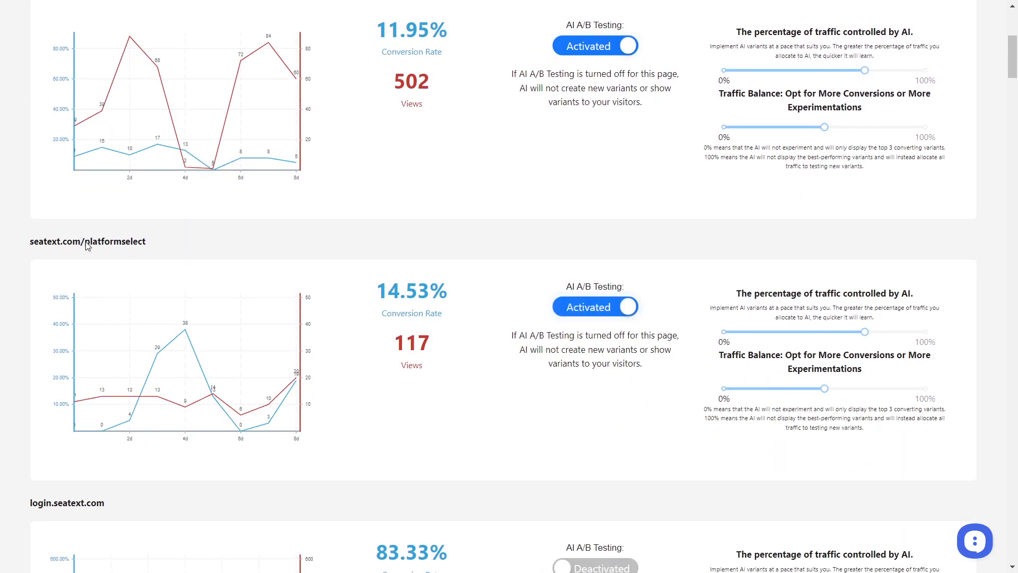
{"action": "left_click", "coordinate": [596, 312]}
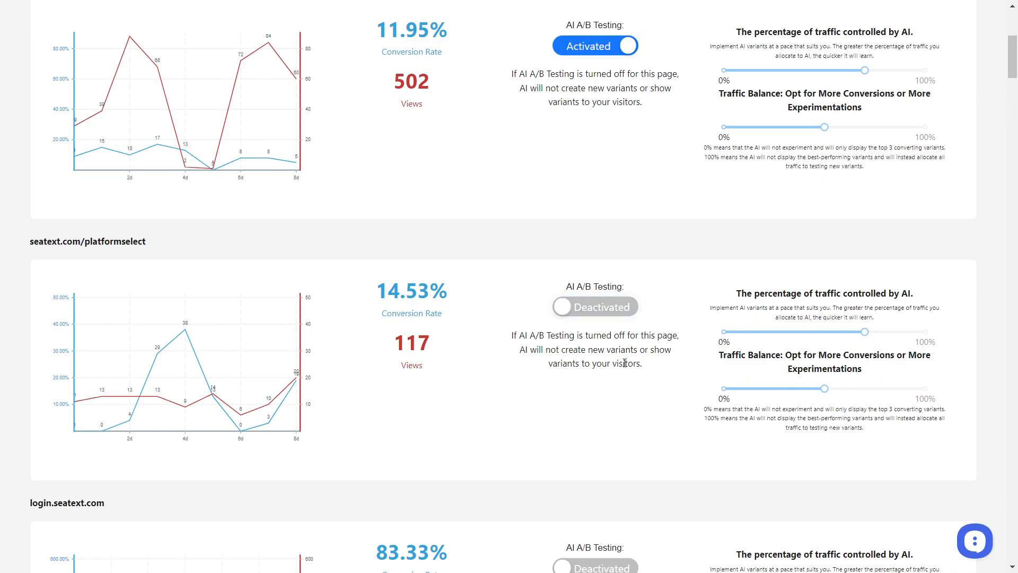
Lower the percentage of traffic controlled by AI for the seatext.com page to 35%, and raise it to about 50%.
{"action": "scroll", "coordinate": [625, 362], "scroll_direction": "up", "scroll_amount": 6}
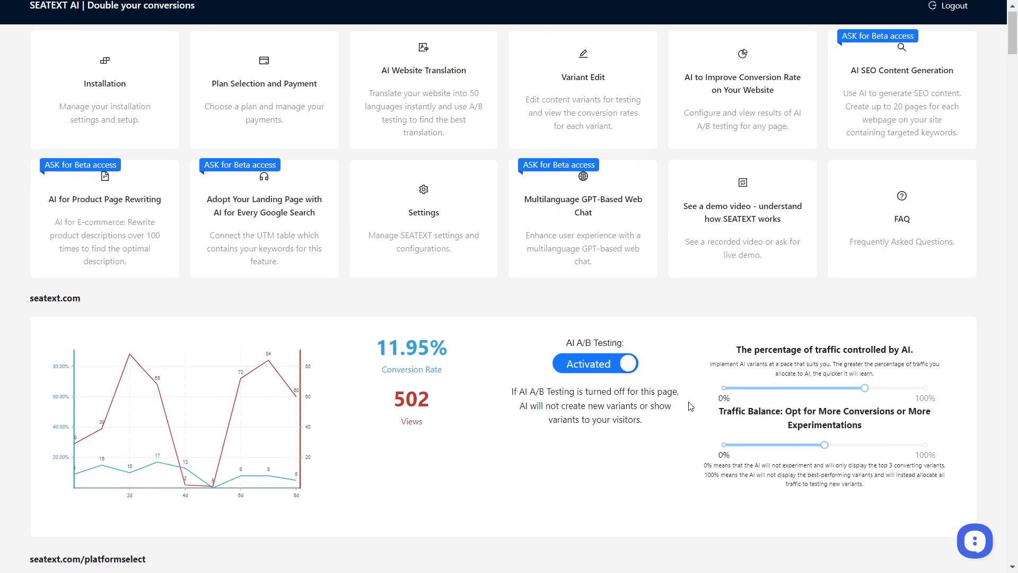
{"action": "scroll", "coordinate": [690, 406], "scroll_direction": "down", "scroll_amount": 3}
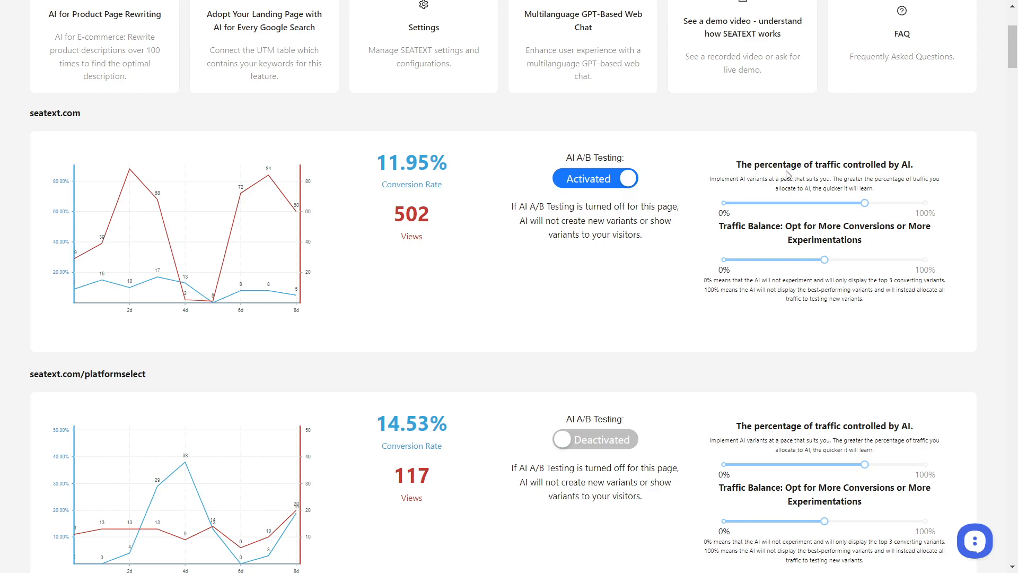
{"action": "left_click_drag", "start_coordinate": [777, 165], "coordinate": [901, 167]}
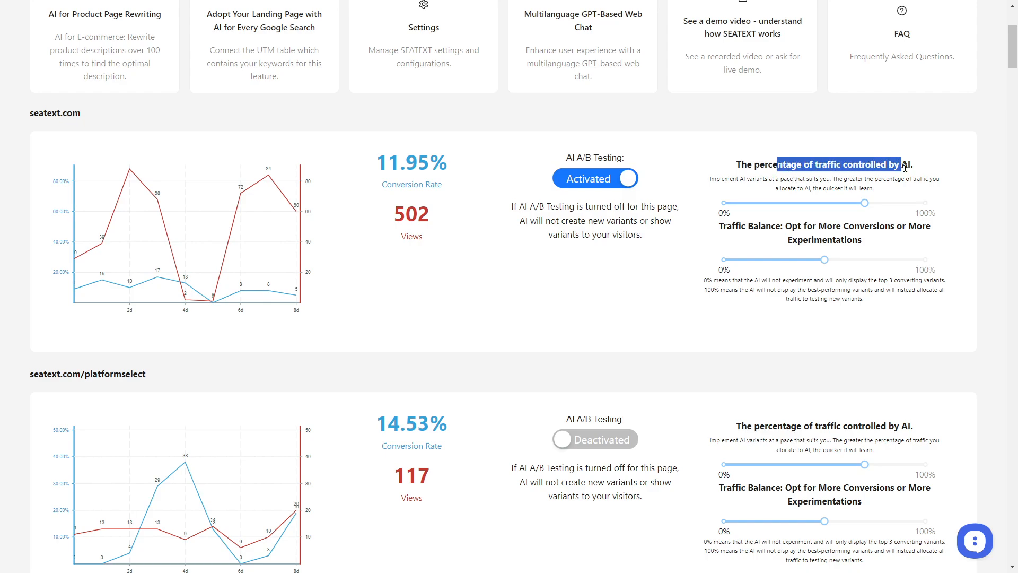
{"action": "left_click", "coordinate": [707, 171]}
{"action": "left_click_drag", "start_coordinate": [864, 203], "coordinate": [793, 210]}
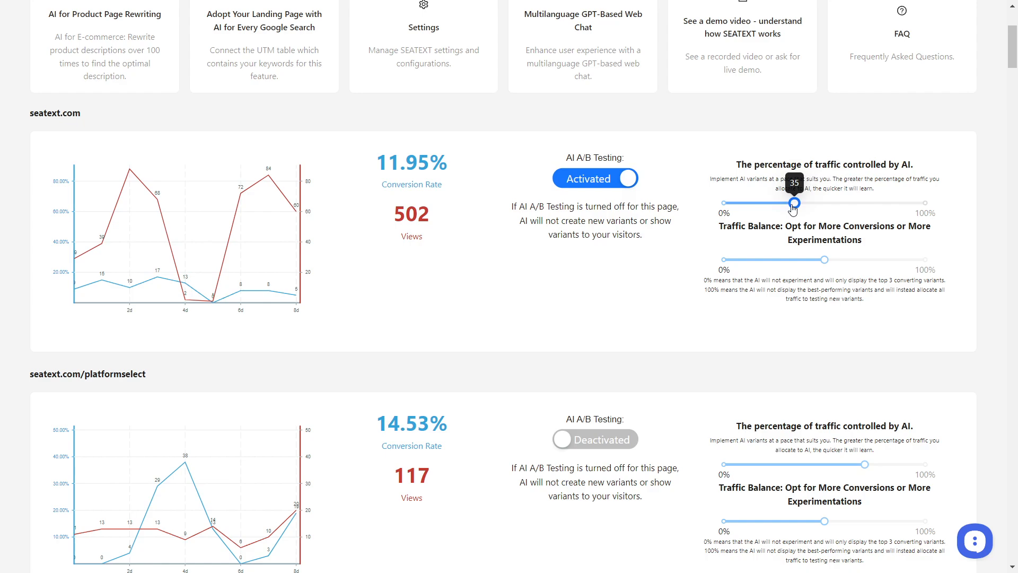
{"action": "left_click_drag", "start_coordinate": [793, 210], "coordinate": [825, 213]}
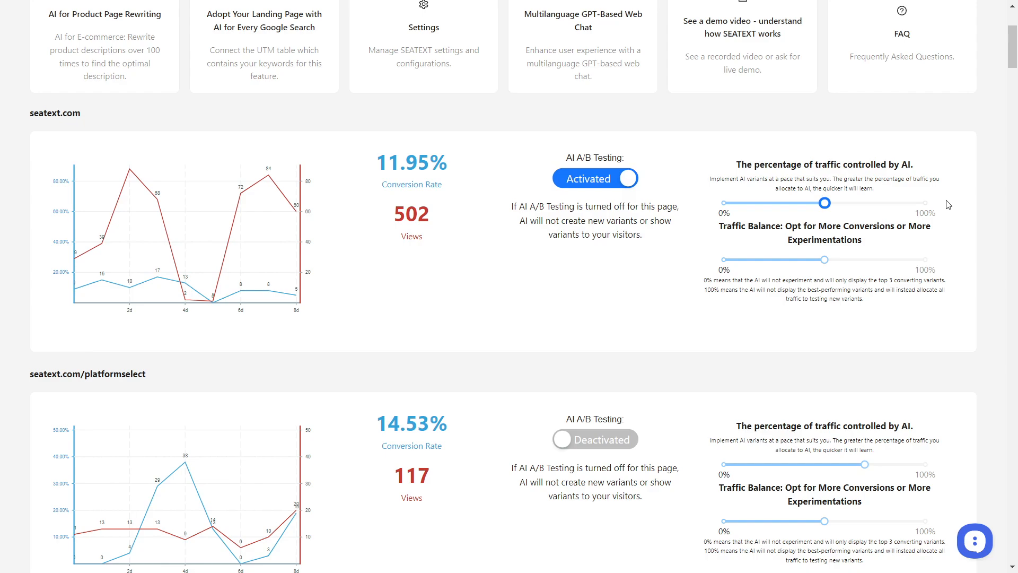
Set the Traffic Balance for the seatext.com page to 0%.
{"action": "scroll", "coordinate": [652, 202], "scroll_direction": "up", "scroll_amount": 4}
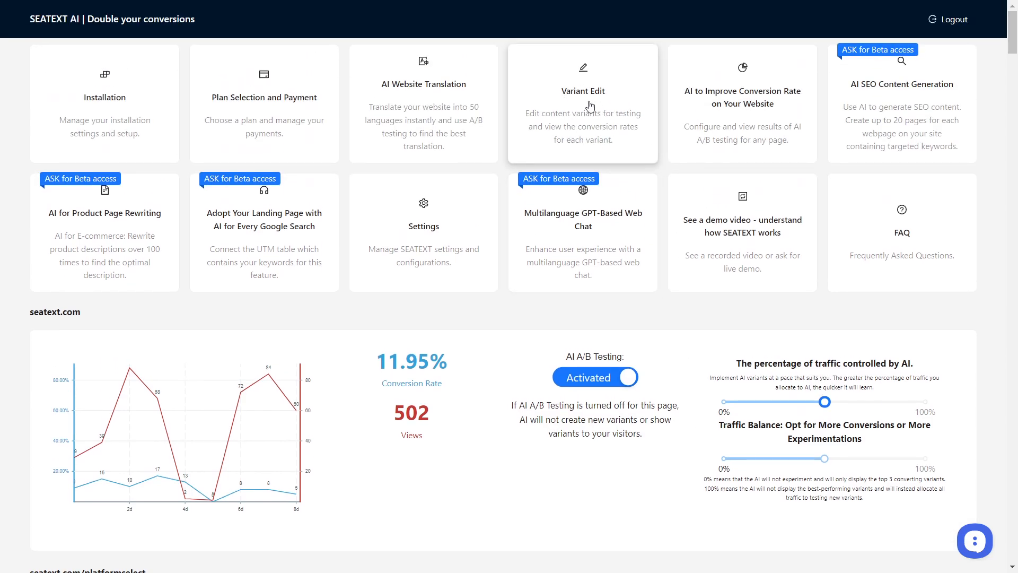
{"action": "scroll", "coordinate": [688, 360], "scroll_direction": "down", "scroll_amount": 1}
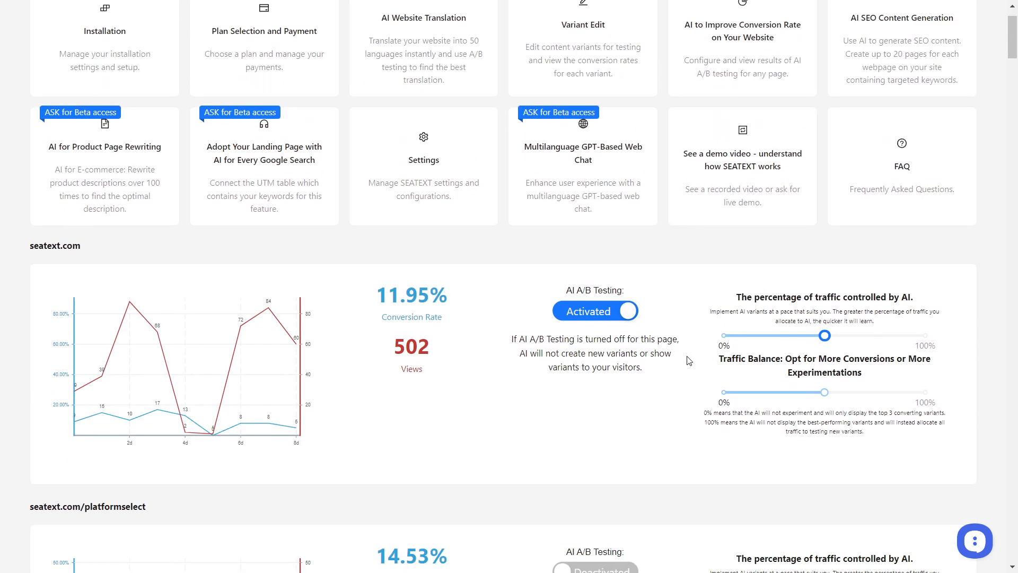
{"action": "scroll", "coordinate": [689, 360], "scroll_direction": "down", "scroll_amount": 2}
{"action": "scroll", "coordinate": [731, 338], "scroll_direction": "up", "scroll_amount": 1}
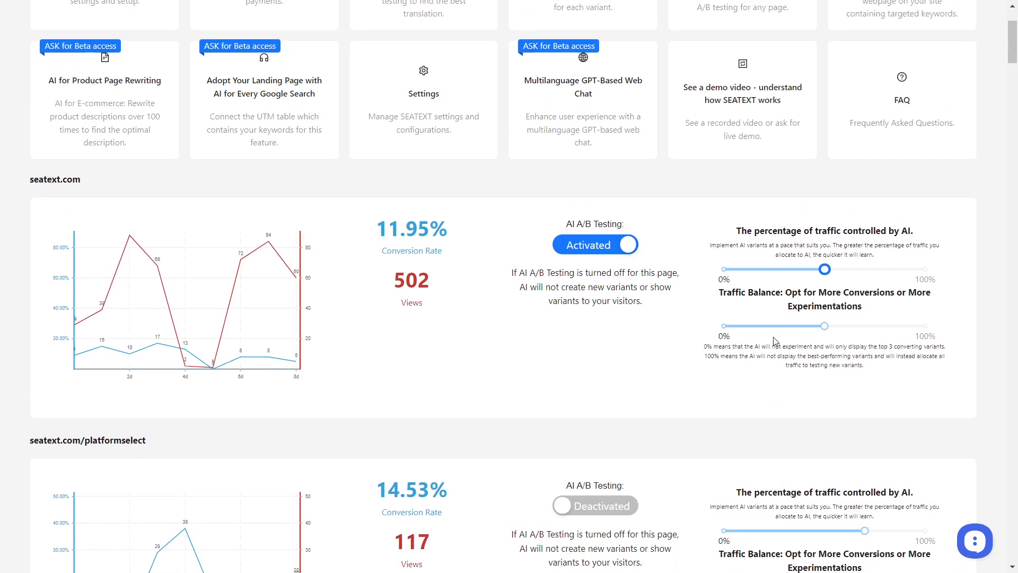
{"action": "mouse_move", "coordinate": [826, 327]}
{"action": "left_click_drag", "start_coordinate": [741, 292], "coordinate": [847, 312]}
{"action": "left_click", "coordinate": [783, 383]}
{"action": "mouse_move", "coordinate": [825, 328]}
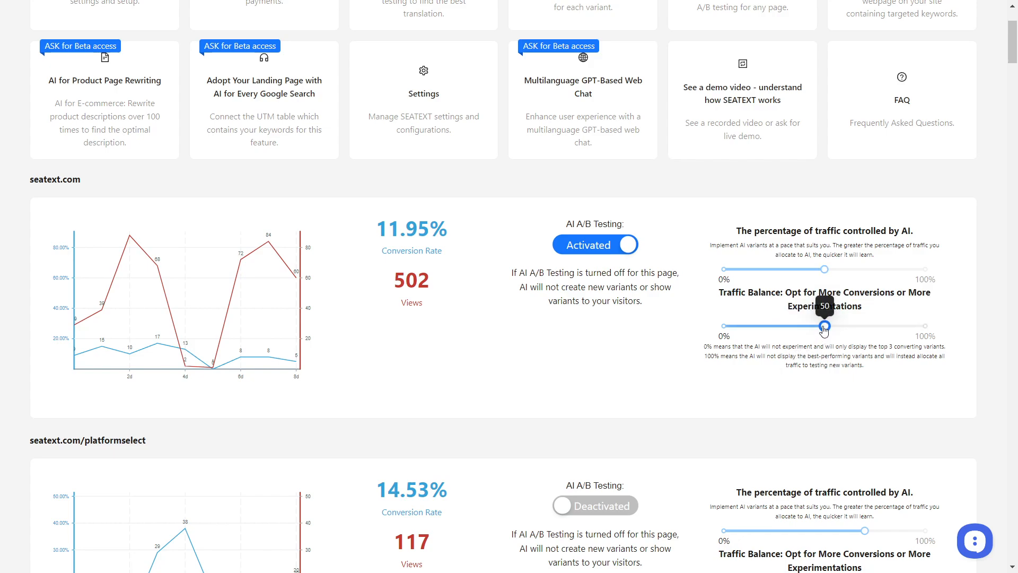
{"action": "left_click_drag", "start_coordinate": [824, 328], "coordinate": [710, 335]}
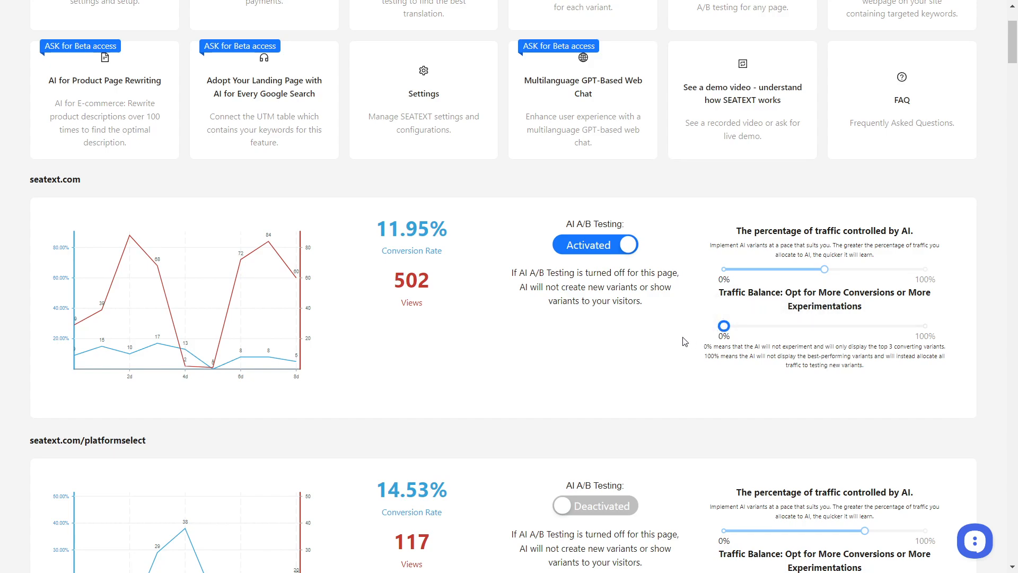
Raise the Traffic Balance for the seatext.com page to 100%, fully favouring experimentation.
{"action": "scroll", "coordinate": [684, 341], "scroll_direction": "up", "scroll_amount": 3}
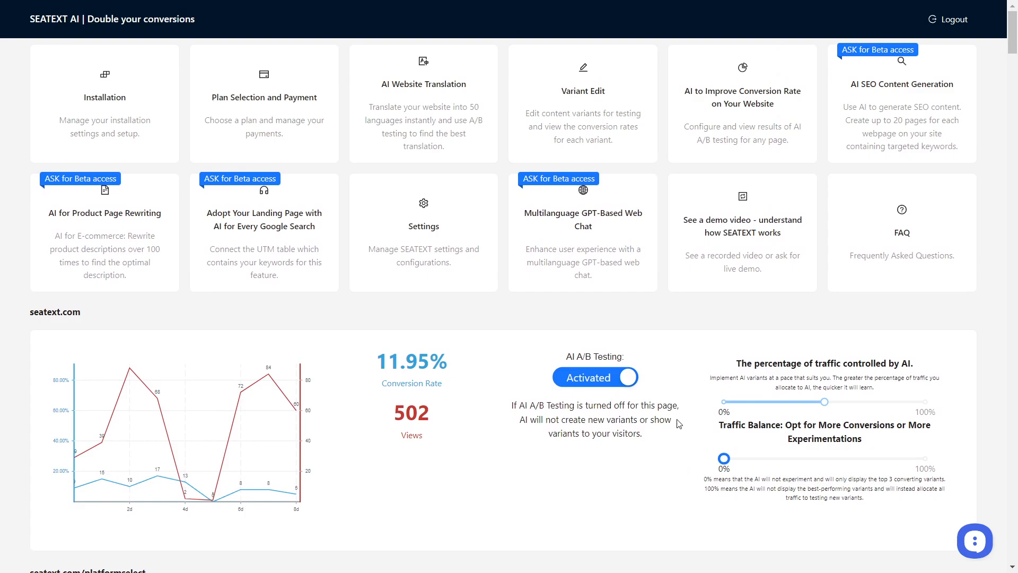
{"action": "scroll", "coordinate": [687, 409], "scroll_direction": "down", "scroll_amount": 1}
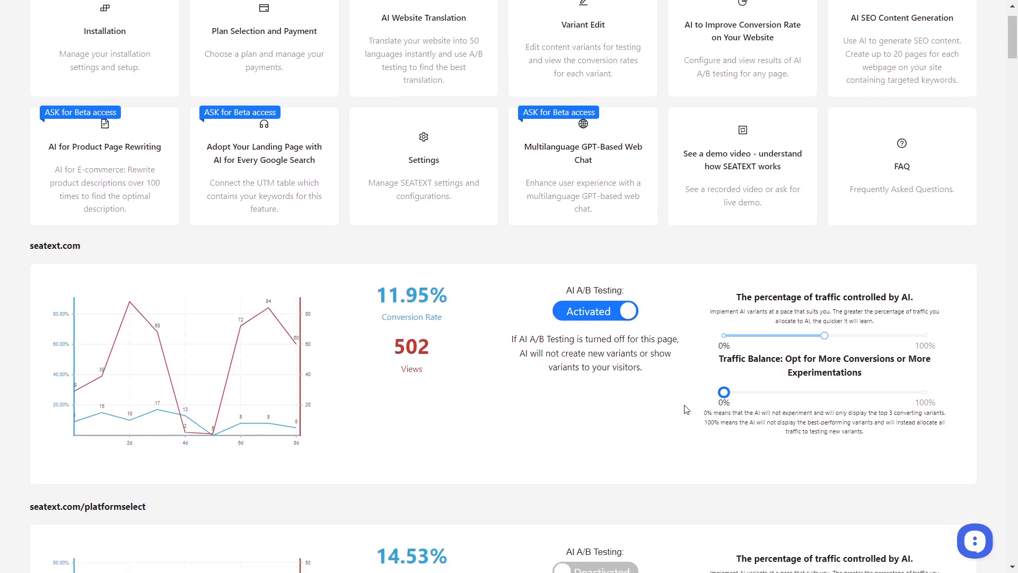
{"action": "scroll", "coordinate": [700, 393], "scroll_direction": "down", "scroll_amount": 2}
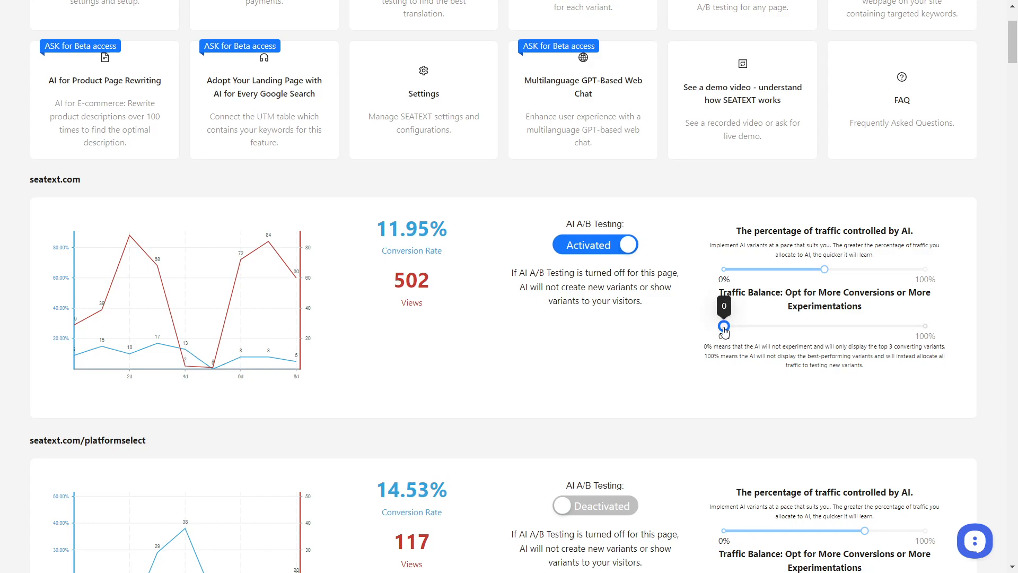
{"action": "left_click_drag", "start_coordinate": [724, 327], "coordinate": [934, 336]}
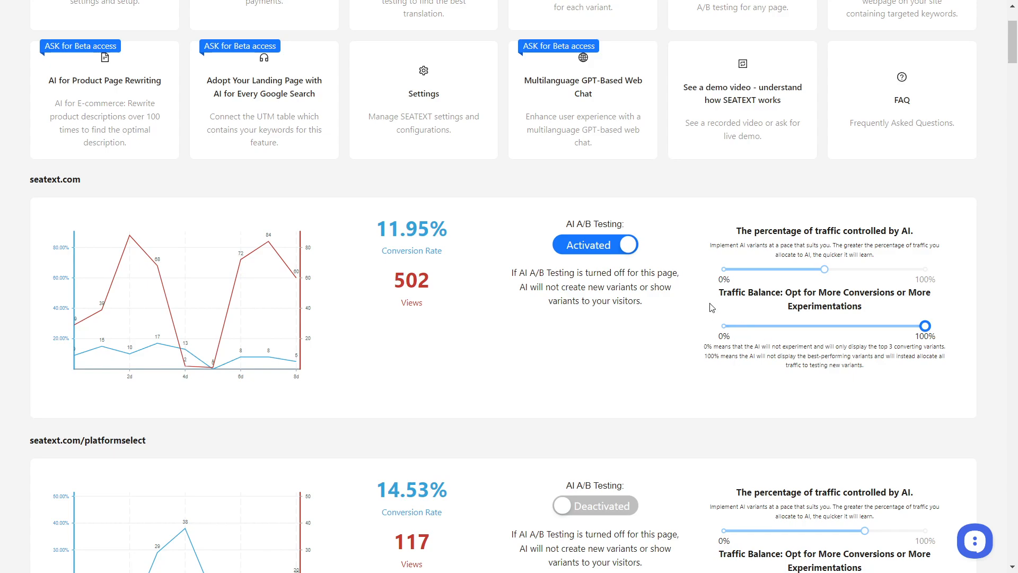
Reduce the seatext.com page's Traffic Balance to 80%, and further down to about 15%.
{"action": "scroll", "coordinate": [822, 374], "scroll_direction": "up", "scroll_amount": 2}
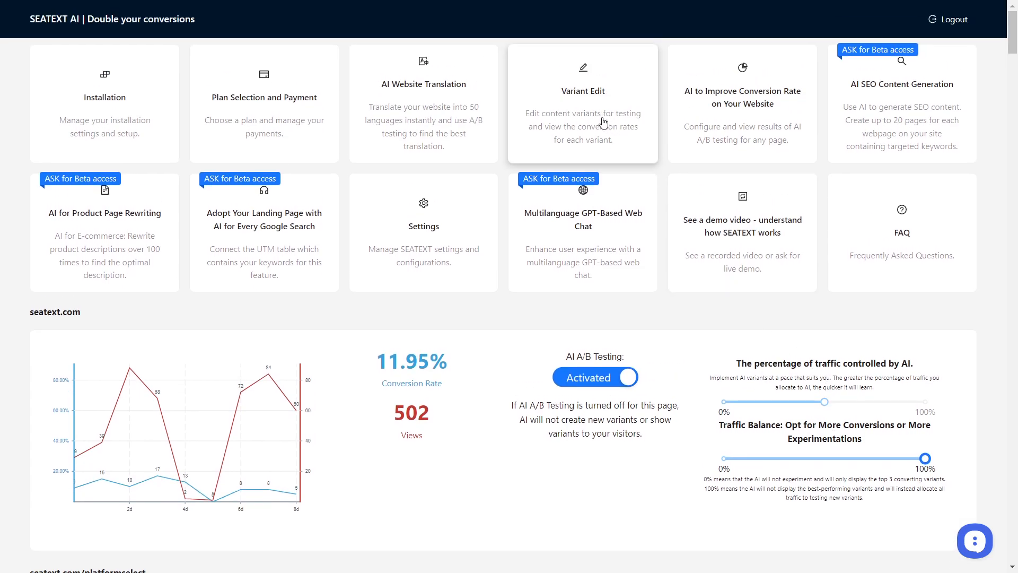
{"action": "scroll", "coordinate": [783, 408], "scroll_direction": "down", "scroll_amount": 2}
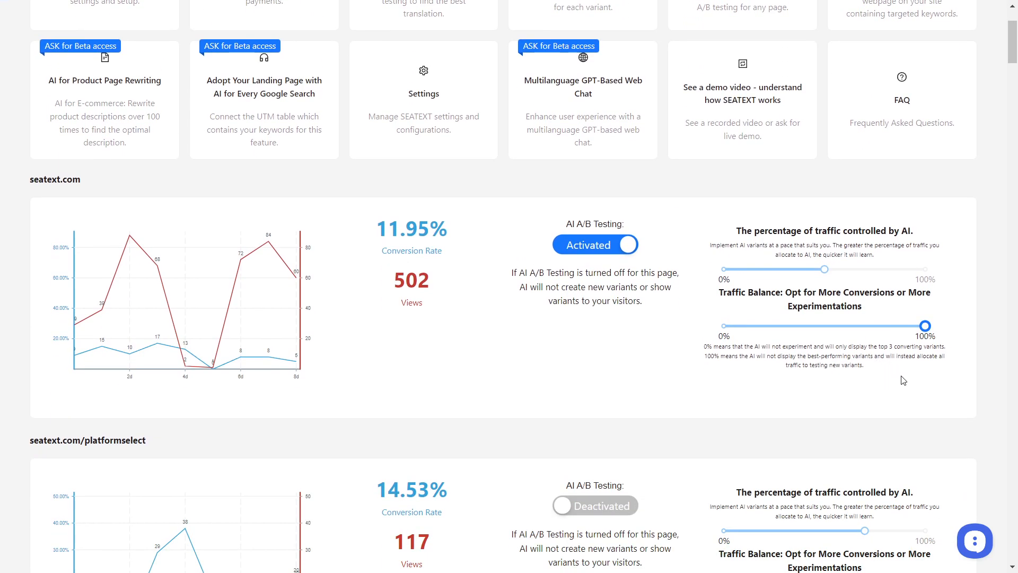
{"action": "mouse_move", "coordinate": [925, 326]}
{"action": "left_mouse_down"}
{"action": "mouse_move", "coordinate": [823, 330]}
{"action": "mouse_move", "coordinate": [921, 328]}
{"action": "mouse_move", "coordinate": [929, 344]}
{"action": "left_mouse_up"}
{"action": "left_click_drag", "start_coordinate": [925, 325], "coordinate": [884, 328]}
{"action": "mouse_move", "coordinate": [885, 329]}
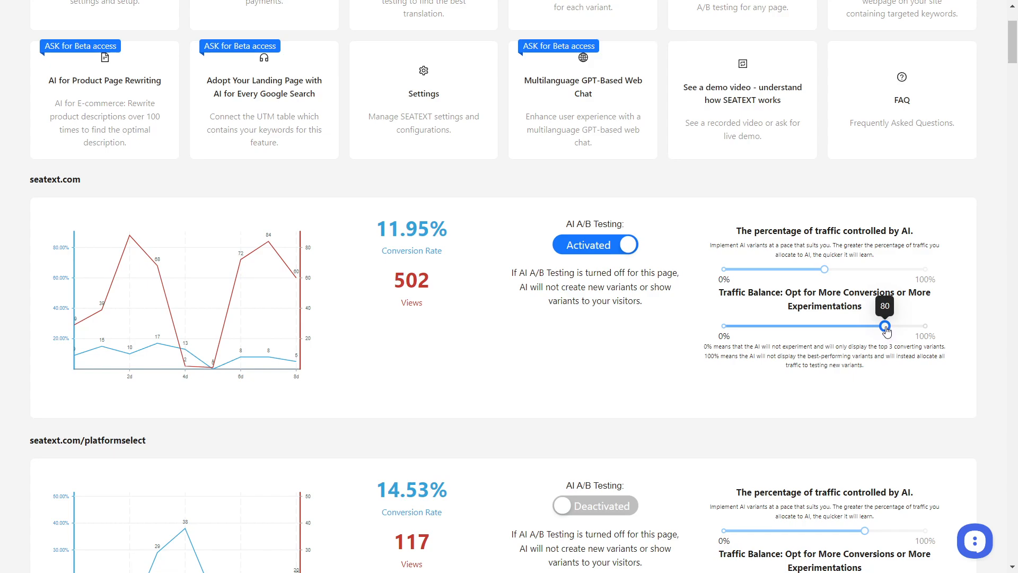
{"action": "left_click_drag", "start_coordinate": [886, 330], "coordinate": [755, 330]}
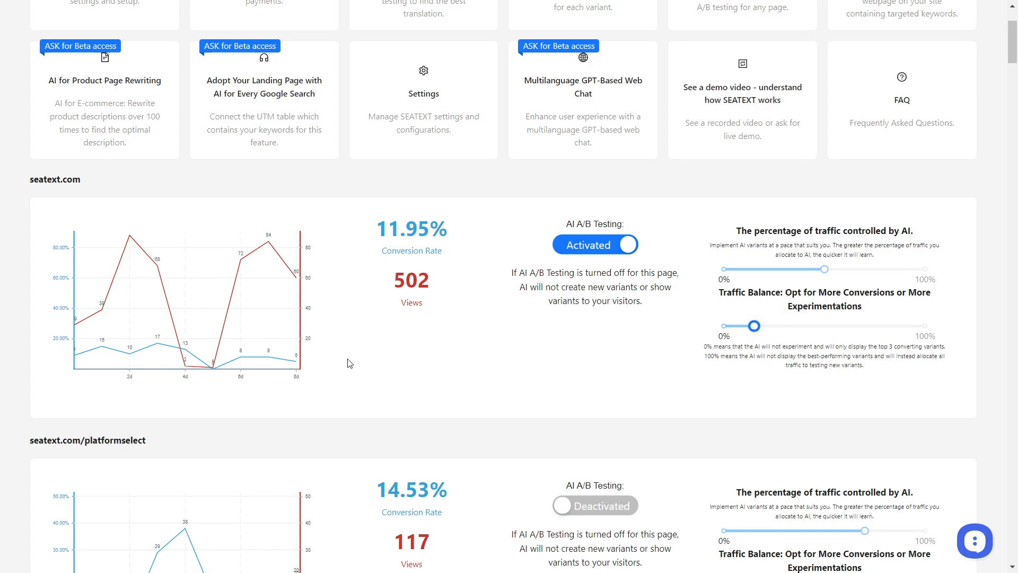
Lower the seatext.com page's Traffic Balance to 2%, and raise it back to 100%.
{"action": "scroll", "coordinate": [707, 301], "scroll_direction": "up", "scroll_amount": 3}
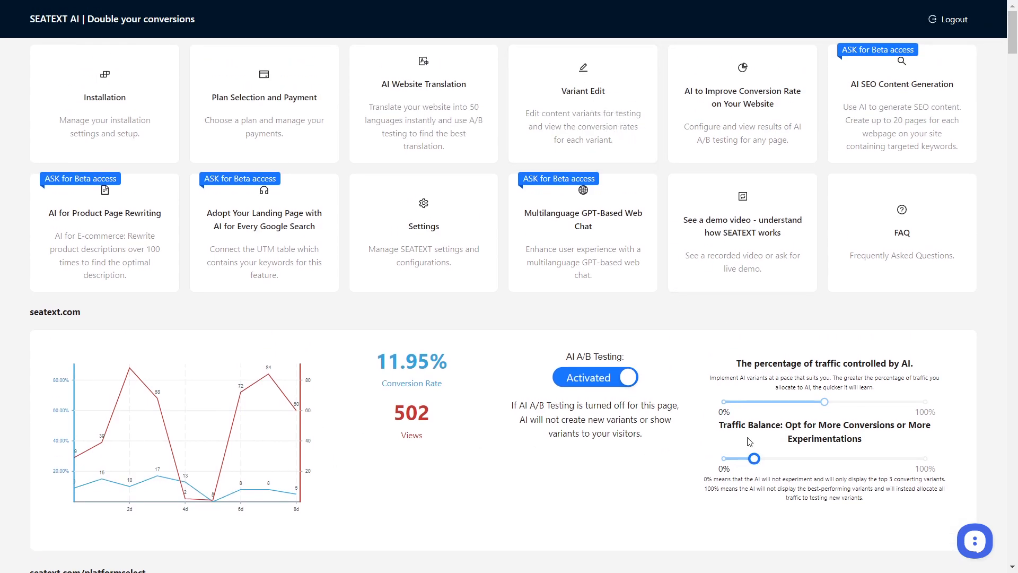
{"action": "scroll", "coordinate": [668, 419], "scroll_direction": "down", "scroll_amount": 1}
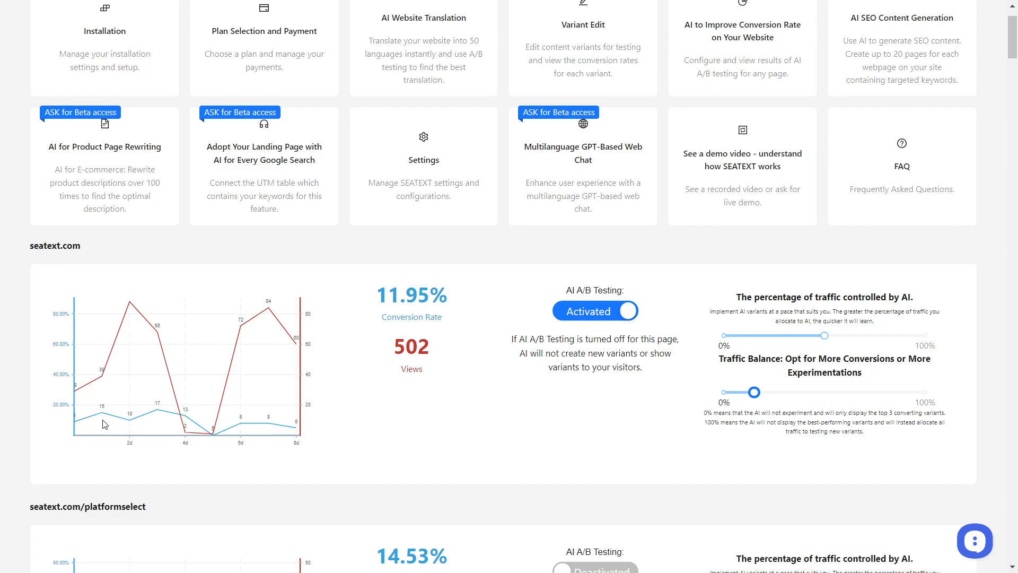
{"action": "left_click", "coordinate": [725, 399]}
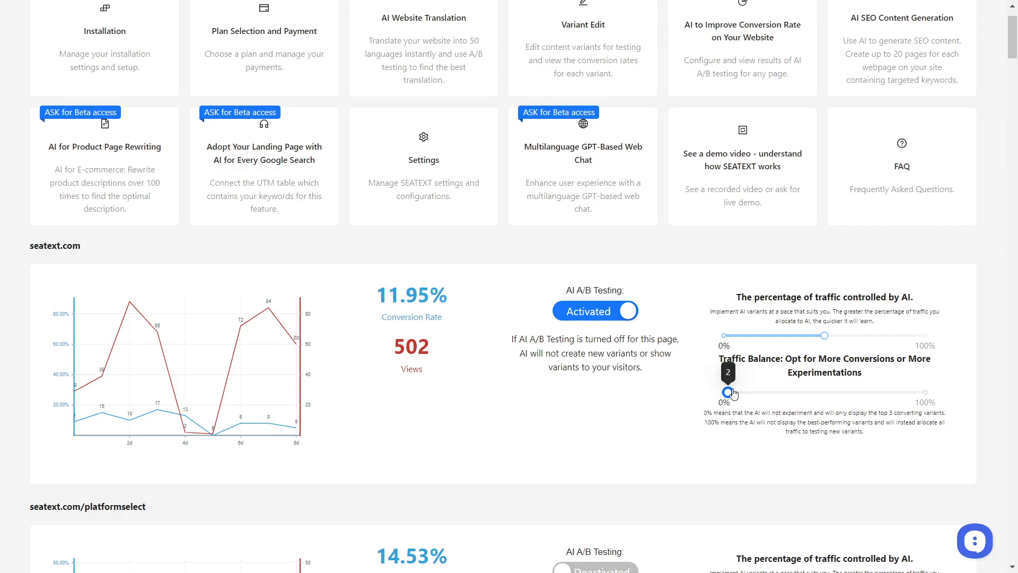
{"action": "left_click_drag", "start_coordinate": [728, 393], "coordinate": [936, 399]}
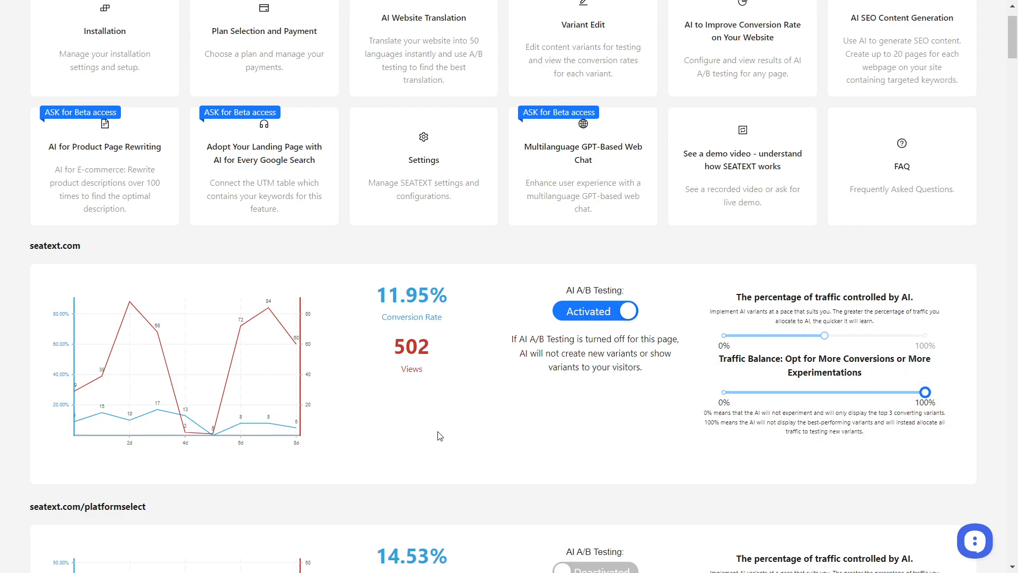
Open the SEATEXT support chat and close it again.
{"action": "scroll", "coordinate": [836, 442], "scroll_direction": "up", "scroll_amount": 1}
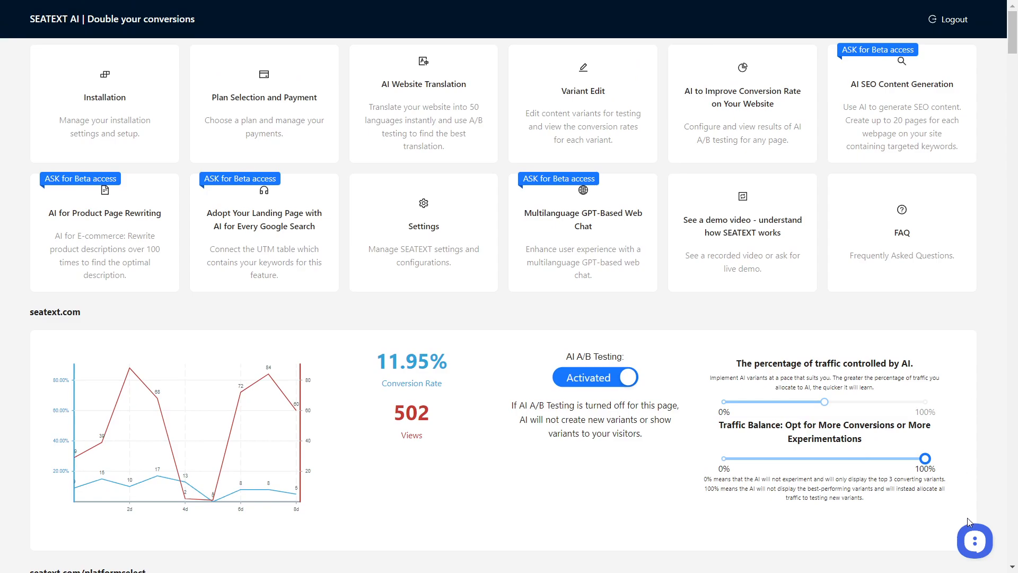
{"action": "left_click", "coordinate": [975, 541]}
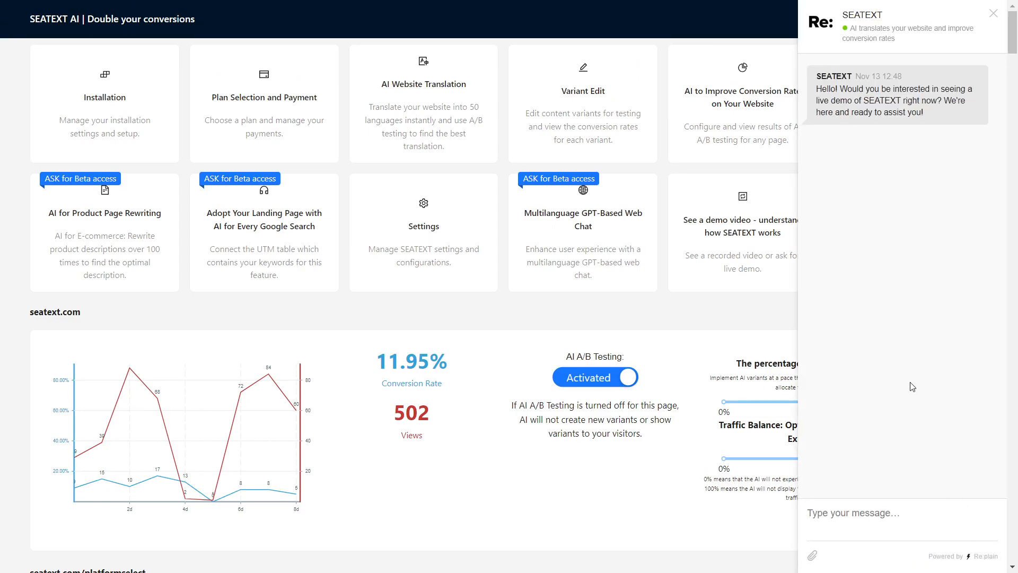
{"action": "left_click", "coordinate": [993, 14]}
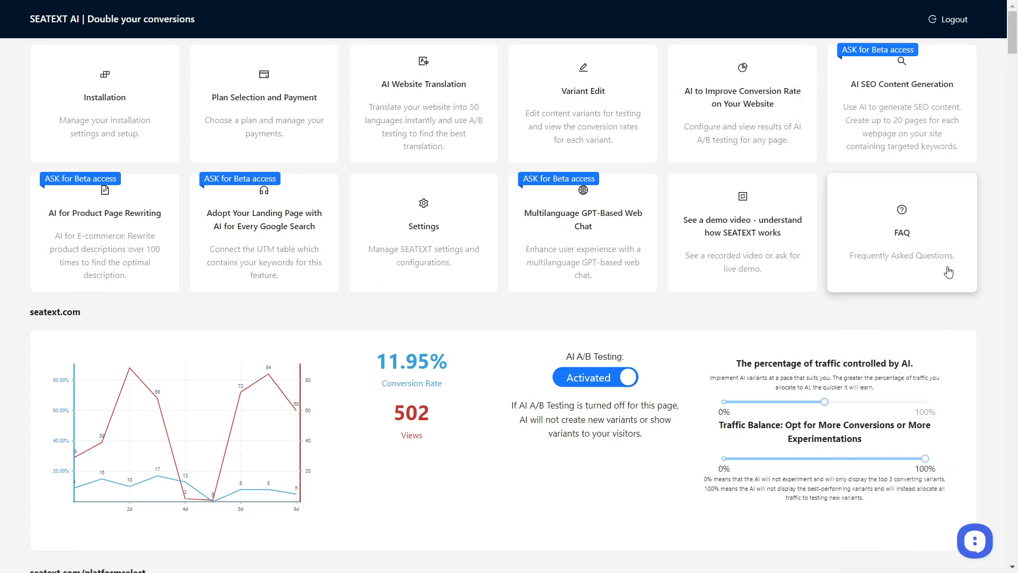
Open the FAQ and skim the answers on installation, plan selection, translation and variant editing.
{"action": "left_click", "coordinate": [907, 233]}
{"action": "scroll", "coordinate": [495, 325], "scroll_direction": "down", "scroll_amount": 10}
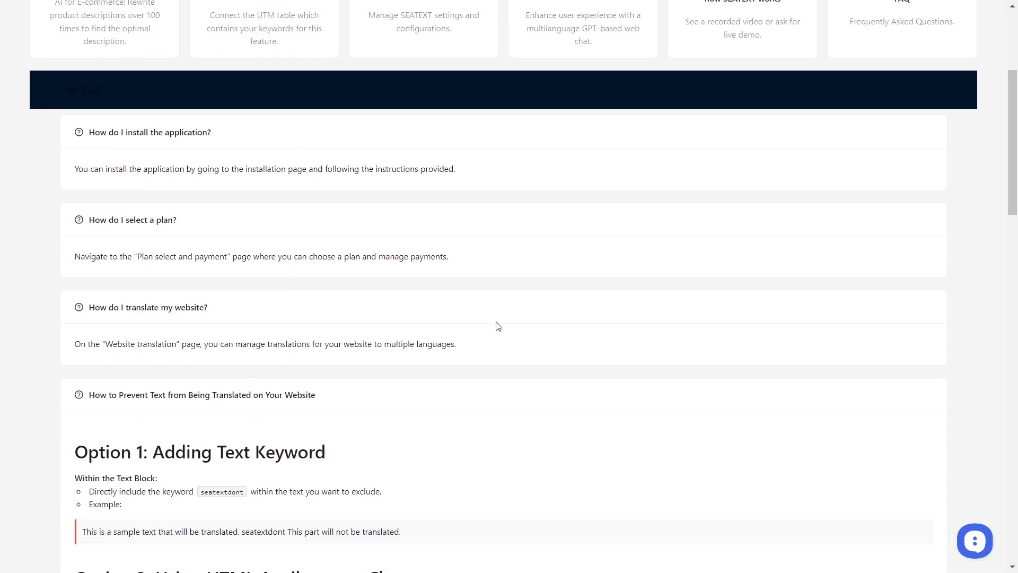
{"action": "scroll", "coordinate": [541, 297], "scroll_direction": "down", "scroll_amount": 5}
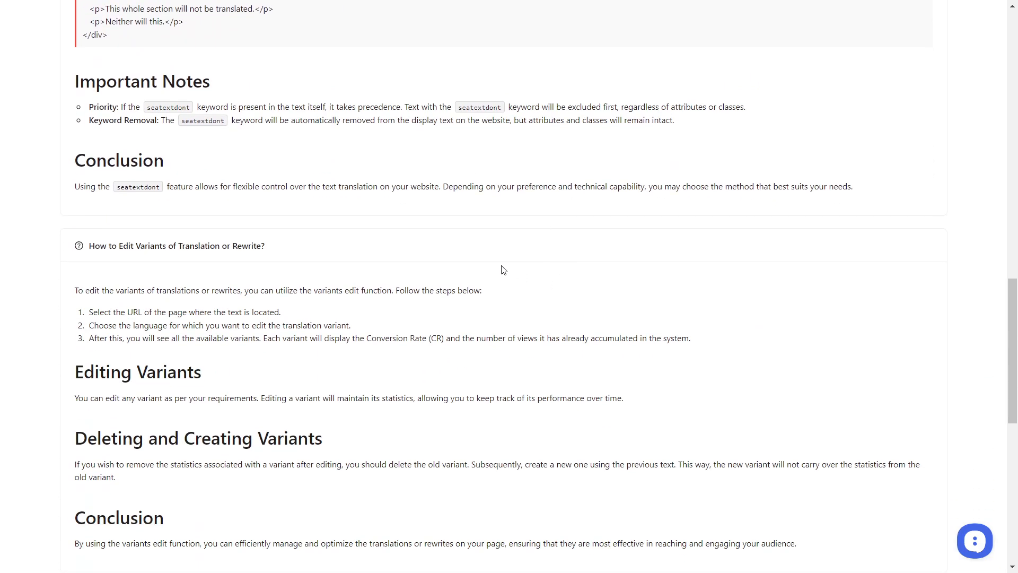
Examine the FAQ instructions for preventing text from being translated with the seatextdont keyword, HTML attributes or CSS classes.
{"action": "scroll", "coordinate": [424, 267], "scroll_direction": "up", "scroll_amount": 4}
{"action": "scroll", "coordinate": [394, 267], "scroll_direction": "up", "scroll_amount": 1}
{"action": "left_click_drag", "start_coordinate": [77, 54], "coordinate": [220, 218]}
{"action": "left_click", "coordinate": [261, 283]}
{"action": "scroll", "coordinate": [197, 266], "scroll_direction": "up", "scroll_amount": 3}
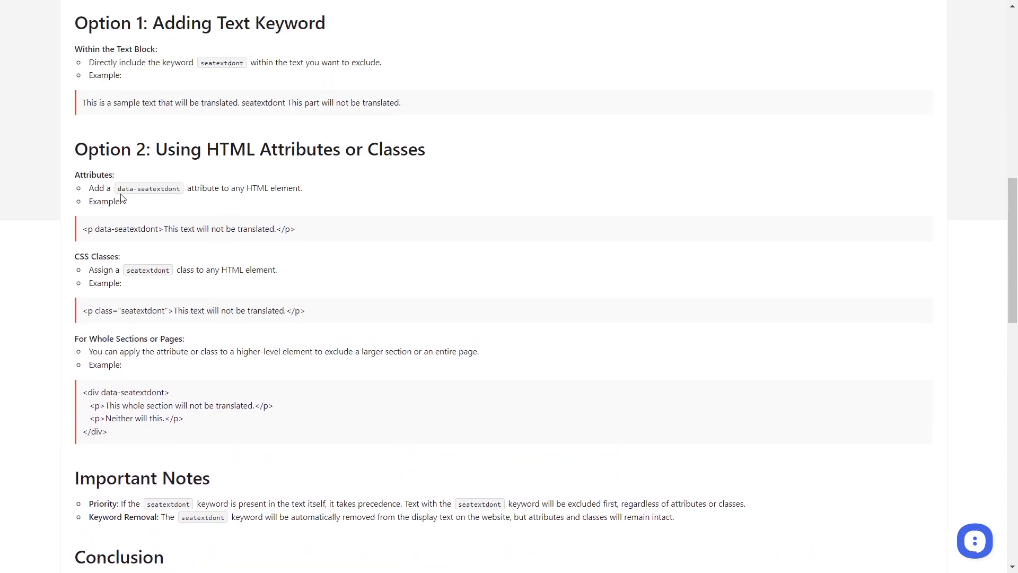
{"action": "left_click_drag", "start_coordinate": [118, 191], "coordinate": [163, 229]}
{"action": "scroll", "coordinate": [289, 342], "scroll_direction": "down", "scroll_amount": 6}
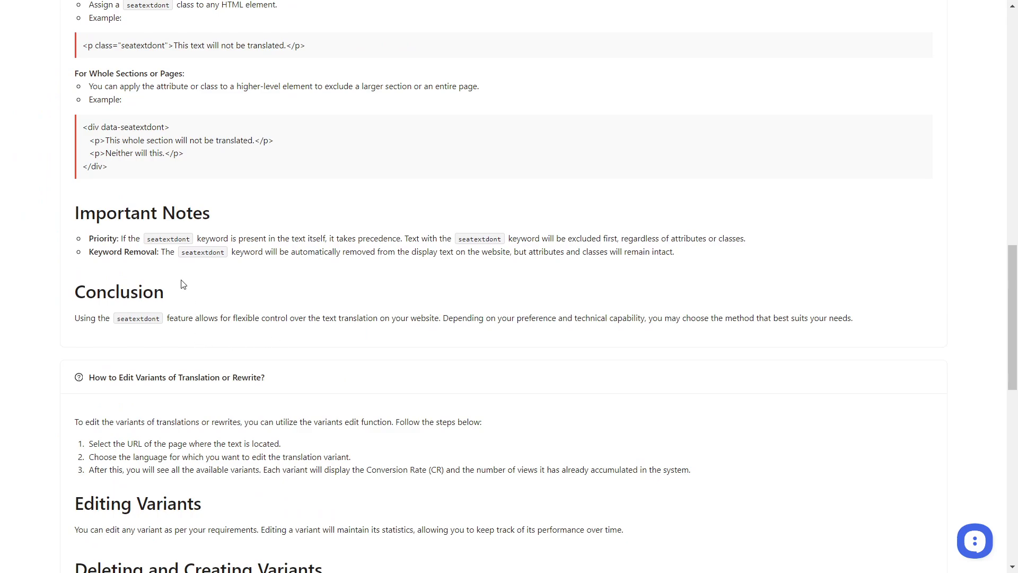
Examine the FAQ answers on editing variants and integrating the script into React and Vue projects, and return to the first questions.
{"action": "scroll", "coordinate": [249, 333], "scroll_direction": "down", "scroll_amount": 5}
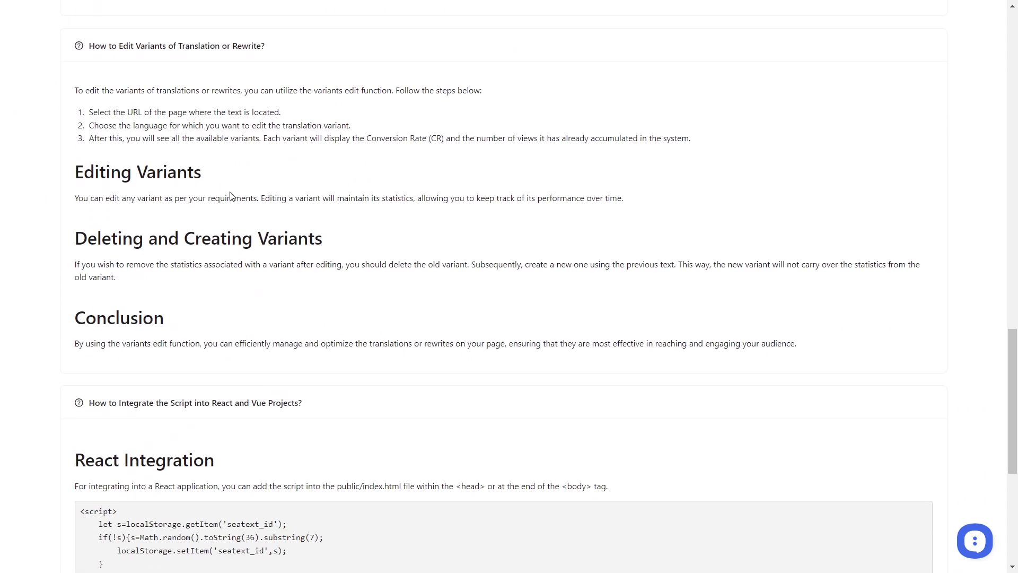
{"action": "scroll", "coordinate": [382, 310], "scroll_direction": "down", "scroll_amount": 5}
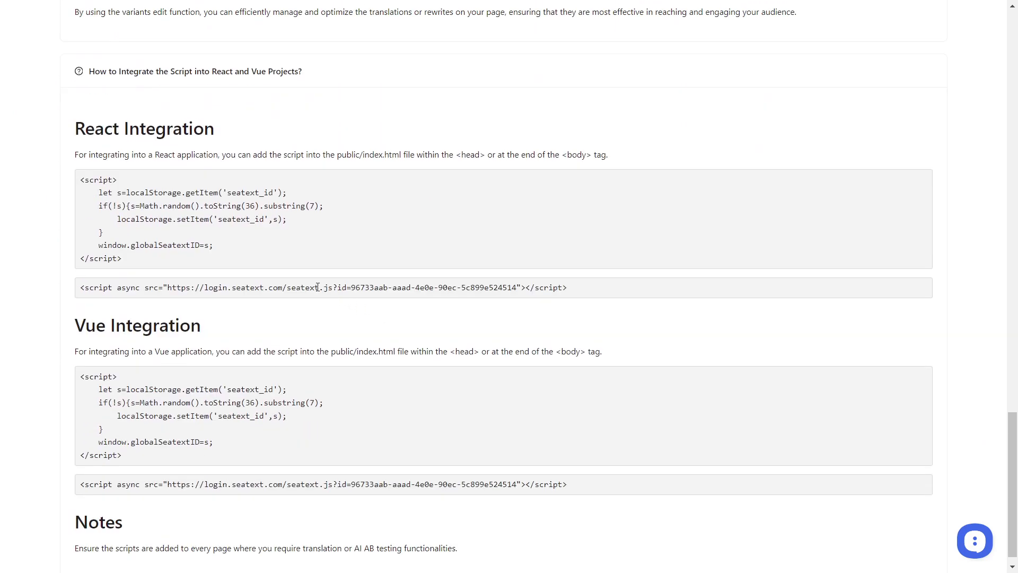
{"action": "left_click_drag", "start_coordinate": [95, 112], "coordinate": [306, 263]}
{"action": "left_click", "coordinate": [371, 317]}
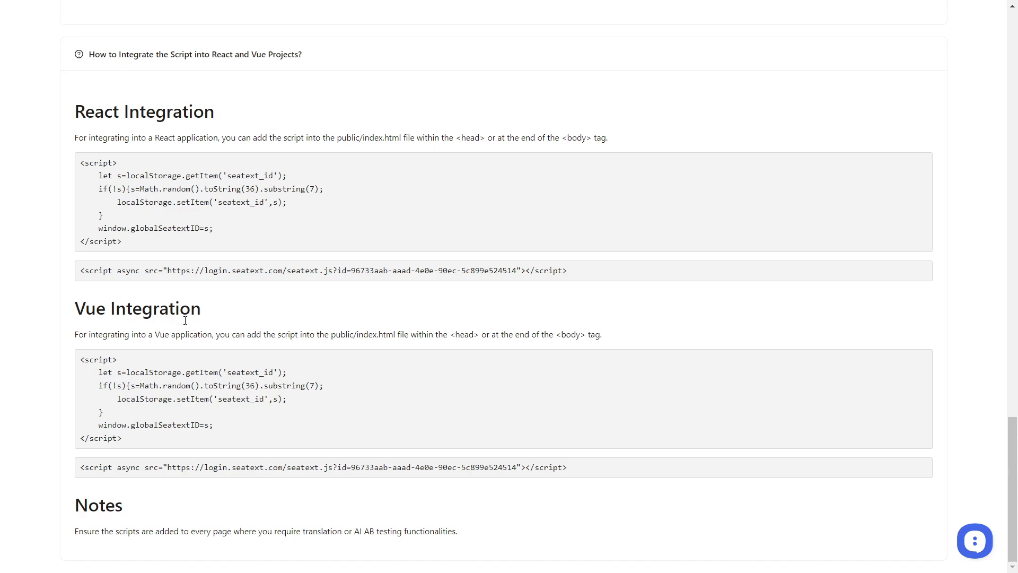
{"action": "scroll", "coordinate": [693, 403], "scroll_direction": "up", "scroll_amount": 20}
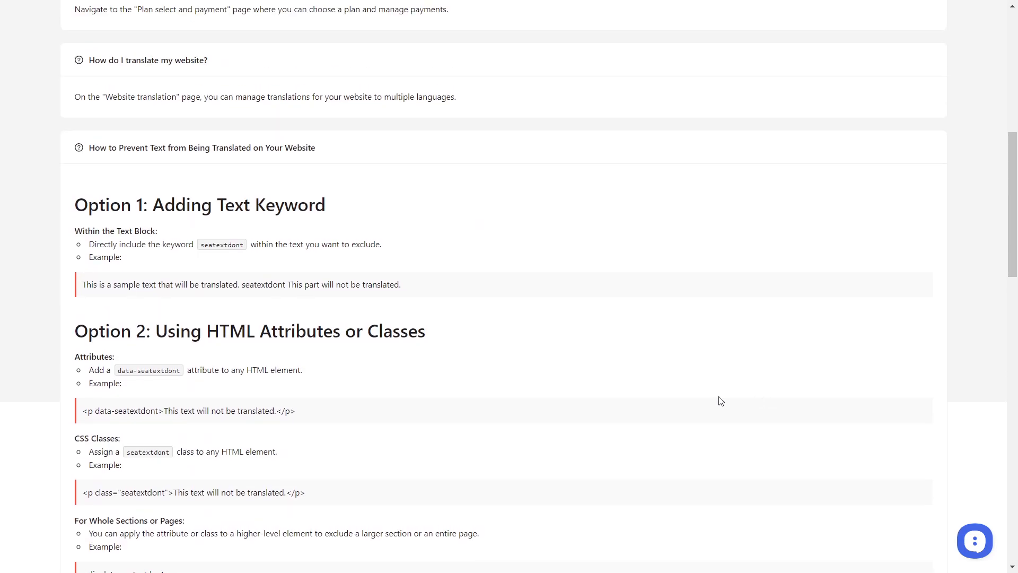
{"action": "scroll", "coordinate": [721, 402], "scroll_direction": "up", "scroll_amount": 9}
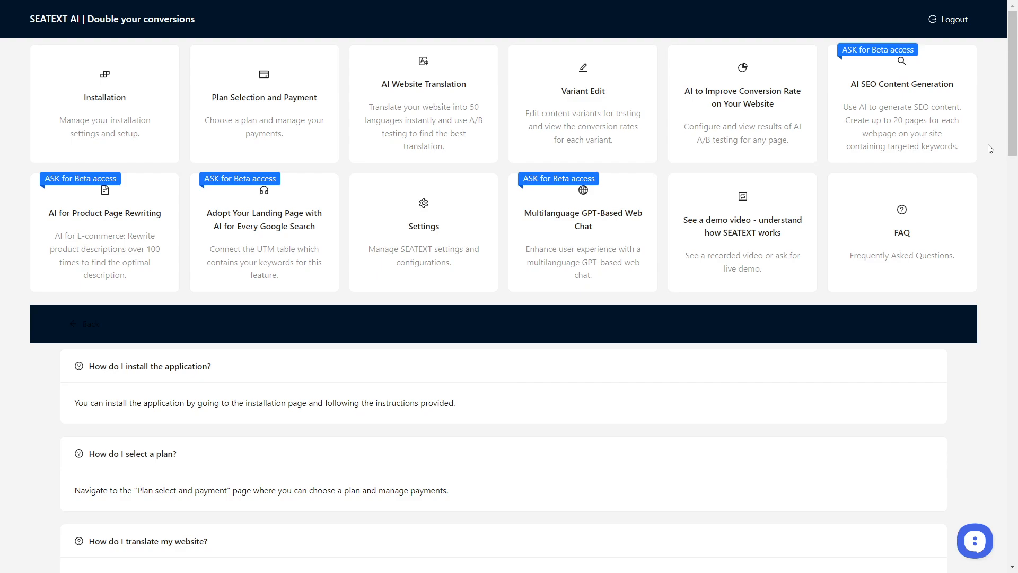
{"action": "scroll", "coordinate": [991, 150], "scroll_direction": "down", "scroll_amount": 8}
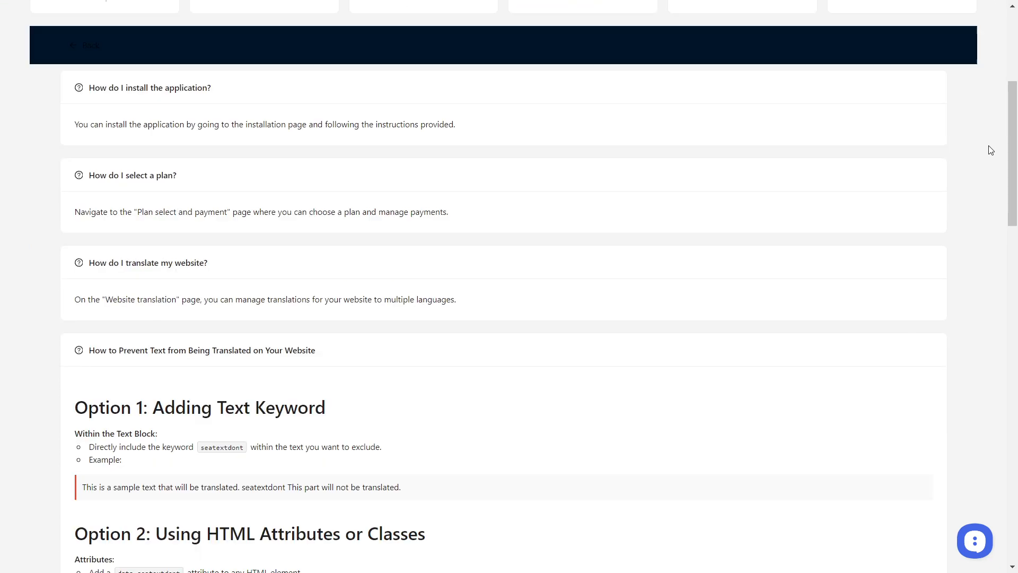
Review the FAQ again, from the translation exclusion options and important notes through editing variants to the React integration script.
{"action": "scroll", "coordinate": [990, 150], "scroll_direction": "down", "scroll_amount": 10}
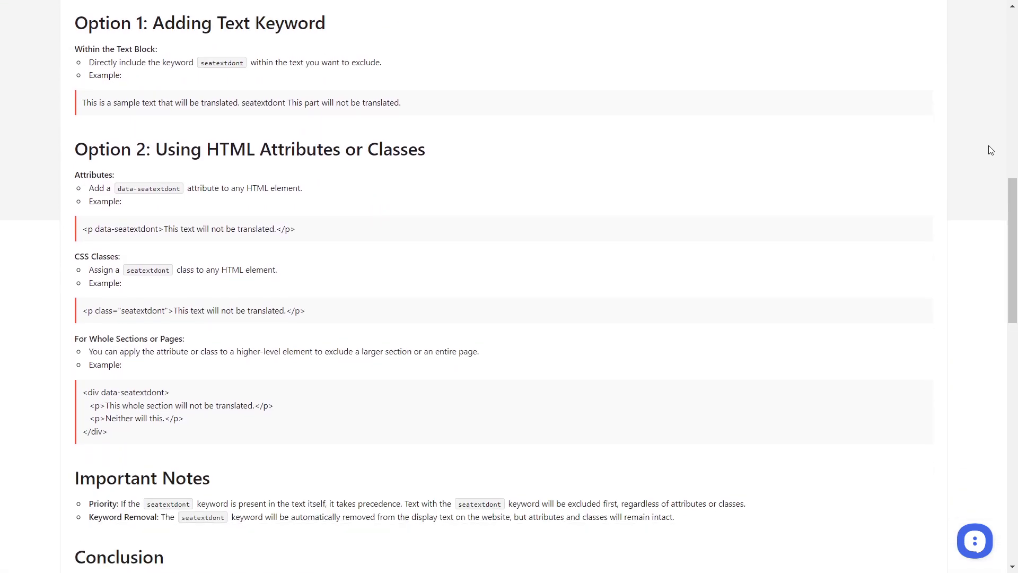
{"action": "scroll", "coordinate": [990, 150], "scroll_direction": "up", "scroll_amount": 5}
{"action": "scroll", "coordinate": [684, 269], "scroll_direction": "down", "scroll_amount": 4}
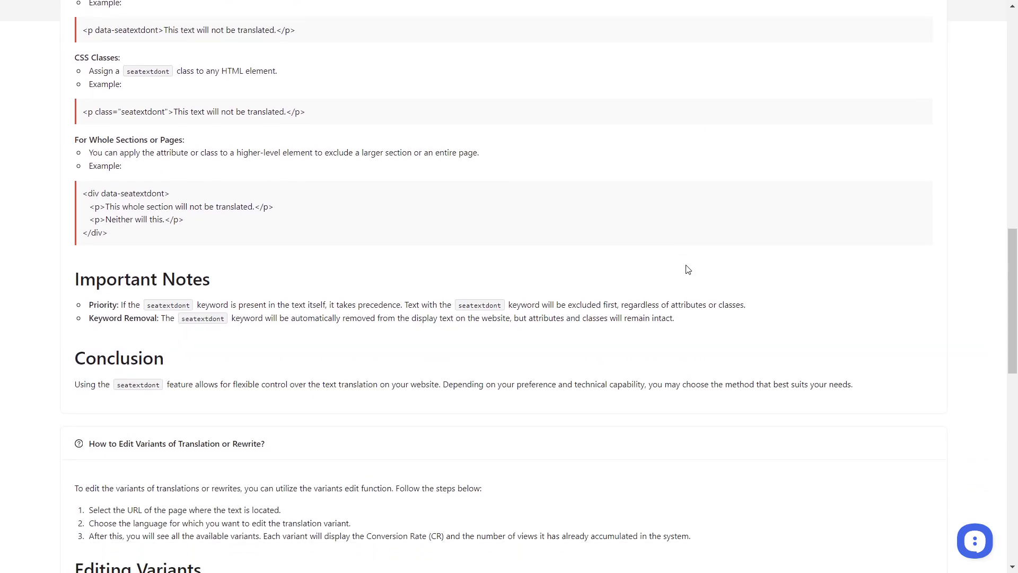
{"action": "scroll", "coordinate": [764, 264], "scroll_direction": "down", "scroll_amount": 5}
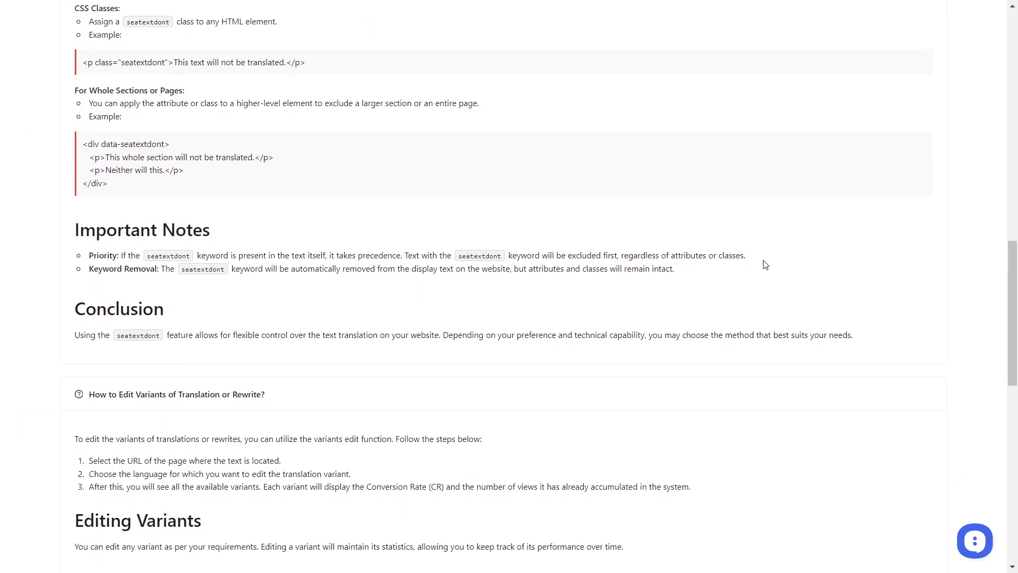
{"action": "scroll", "coordinate": [773, 309], "scroll_direction": "down", "scroll_amount": 9}
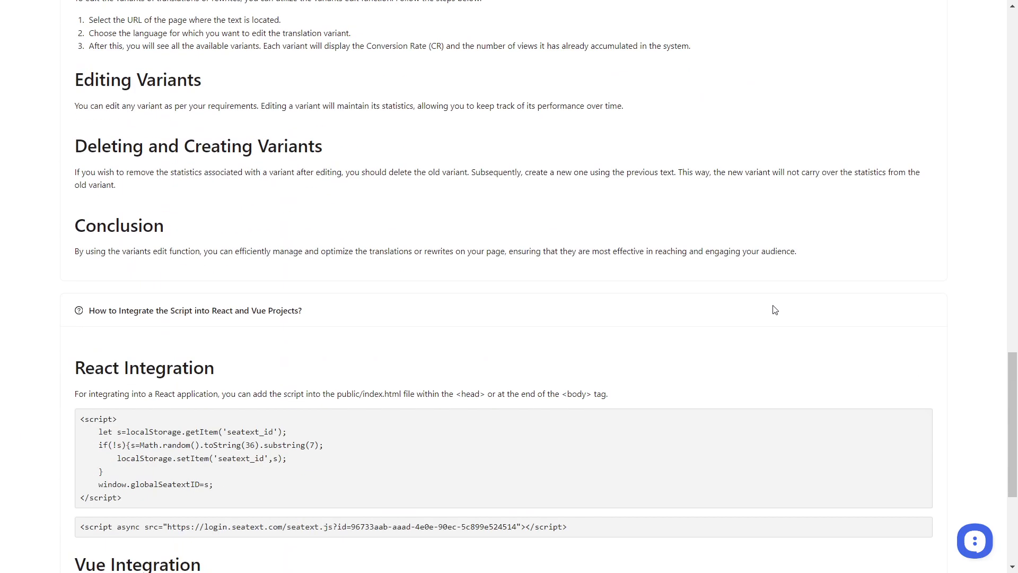
Return to the beginning of the FAQ page and open the SEATEXT support chat.
{"action": "scroll", "coordinate": [775, 310], "scroll_direction": "up", "scroll_amount": 20}
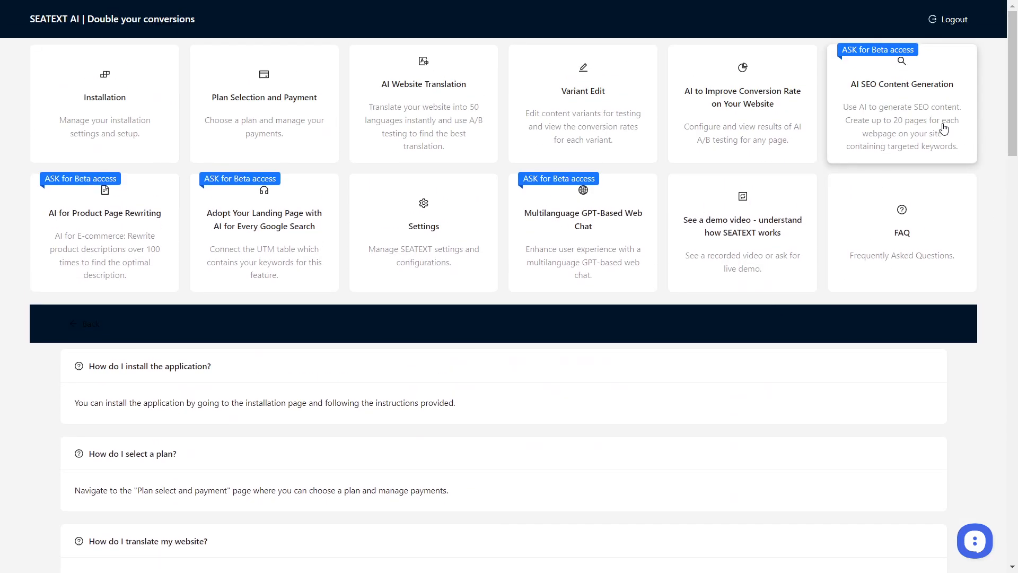
{"action": "left_click", "coordinate": [977, 542]}
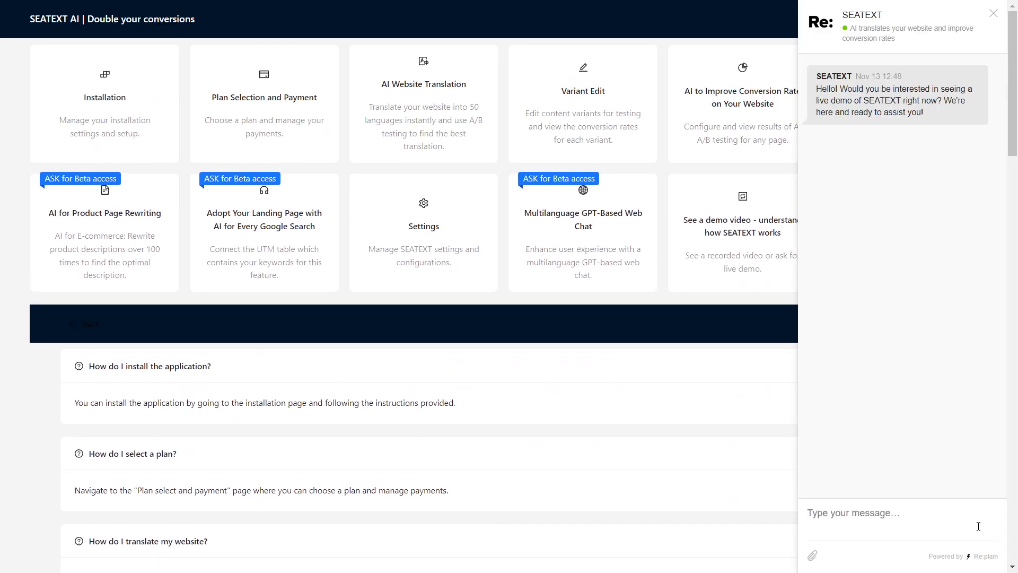